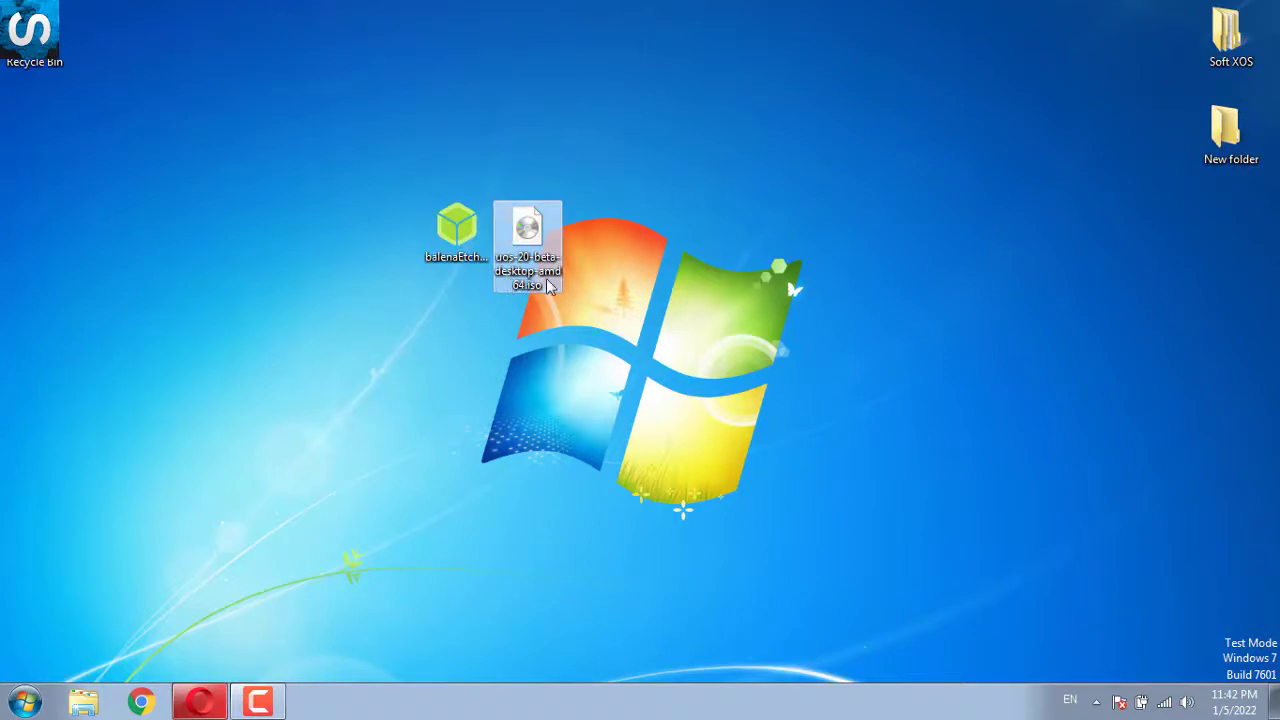
Launch balenaEtcher and load uos-20-beta-desktop-amd64.iso from the Desktop as the image.
{"action": "left_click", "coordinate": [456, 228]}
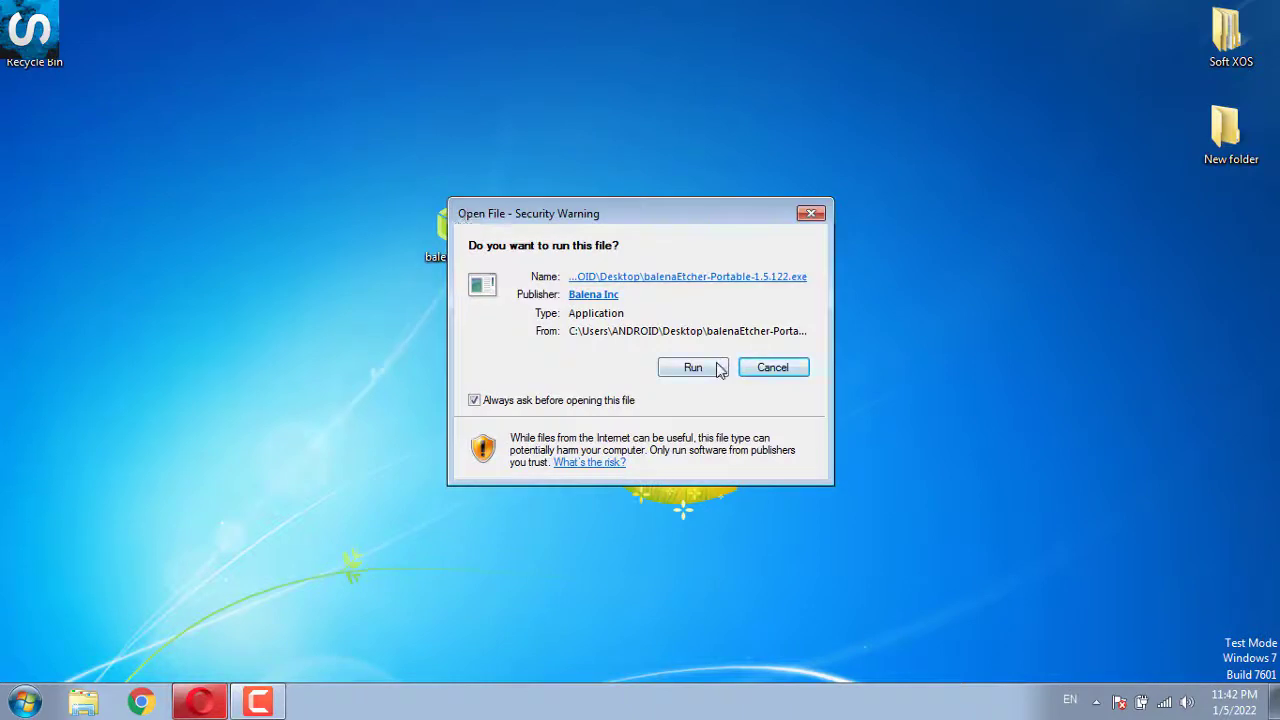
{"action": "left_click", "coordinate": [693, 367]}
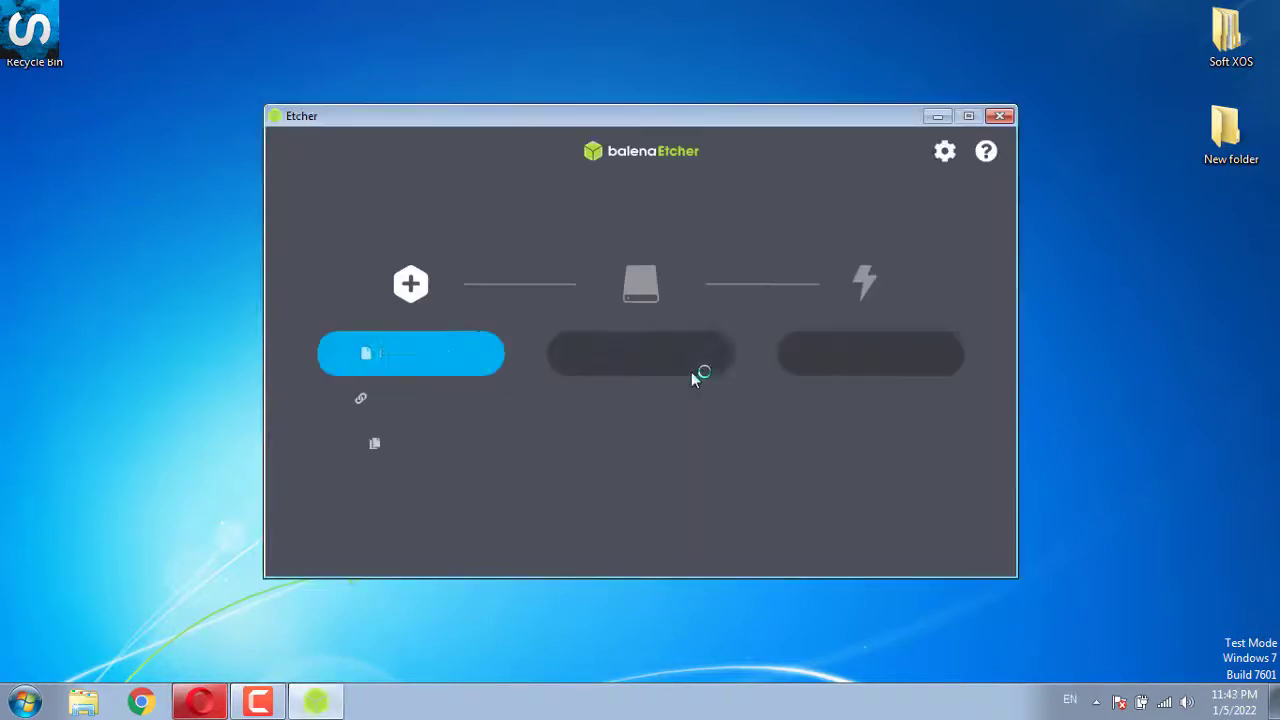
{"action": "left_click", "coordinate": [441, 357]}
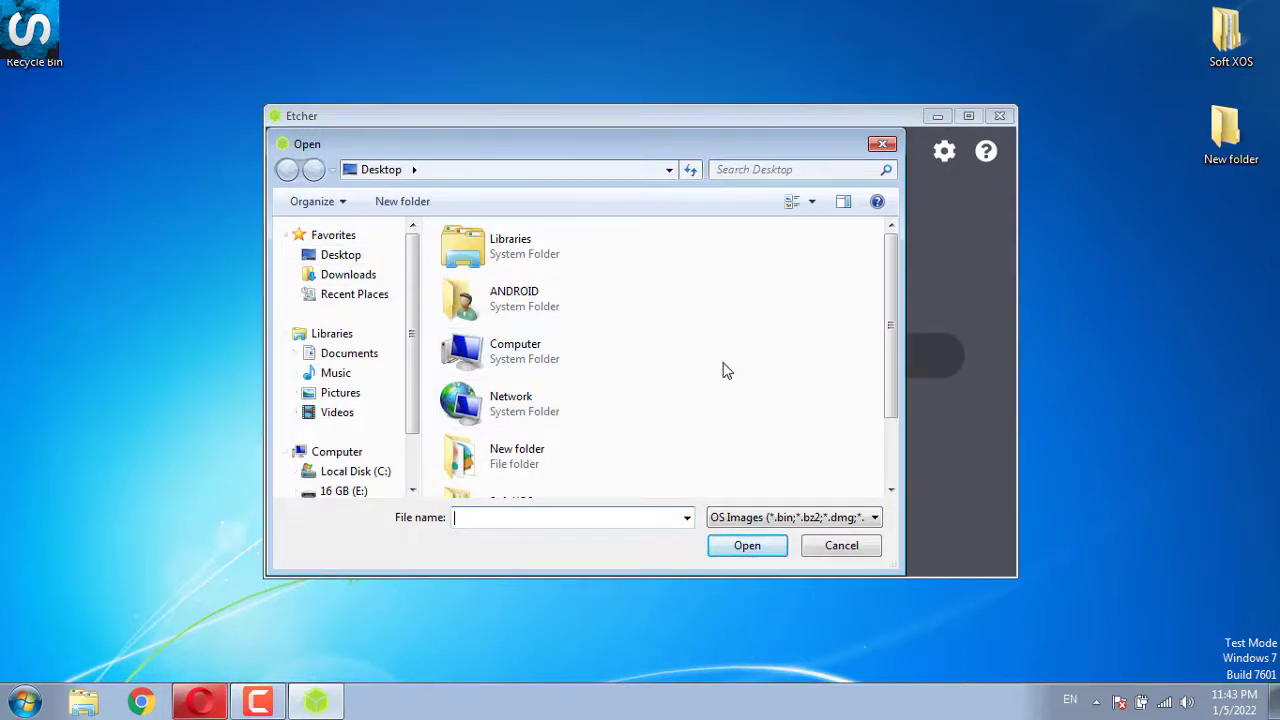
{"action": "left_click", "coordinate": [325, 254]}
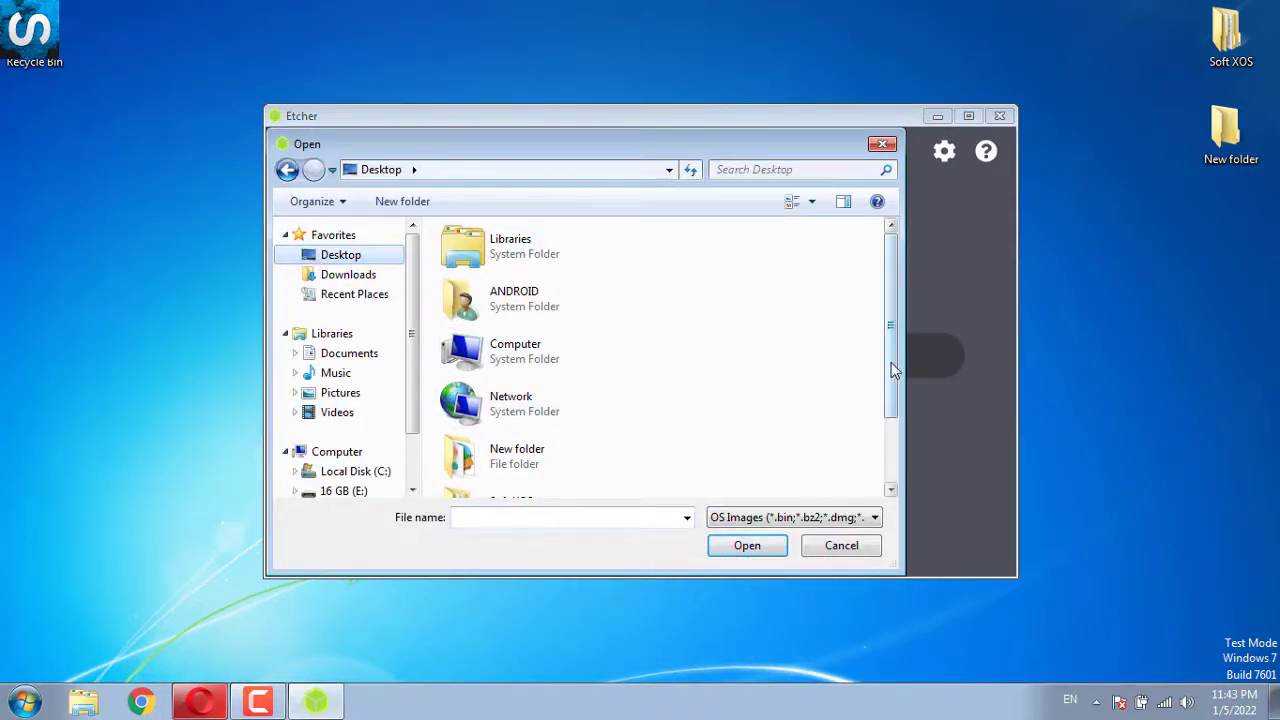
{"action": "scroll", "coordinate": [891, 379], "scroll_direction": "down", "scroll_amount": 2}
{"action": "left_click", "coordinate": [608, 462]}
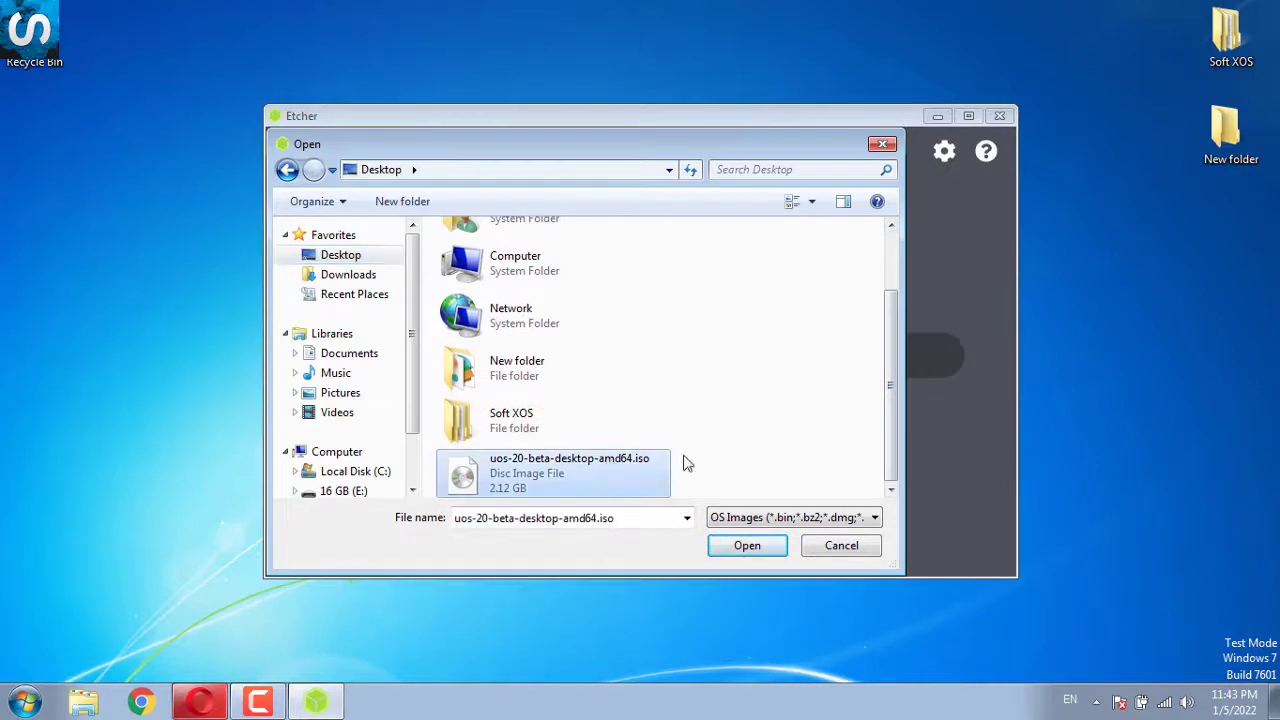
{"action": "left_click", "coordinate": [748, 545]}
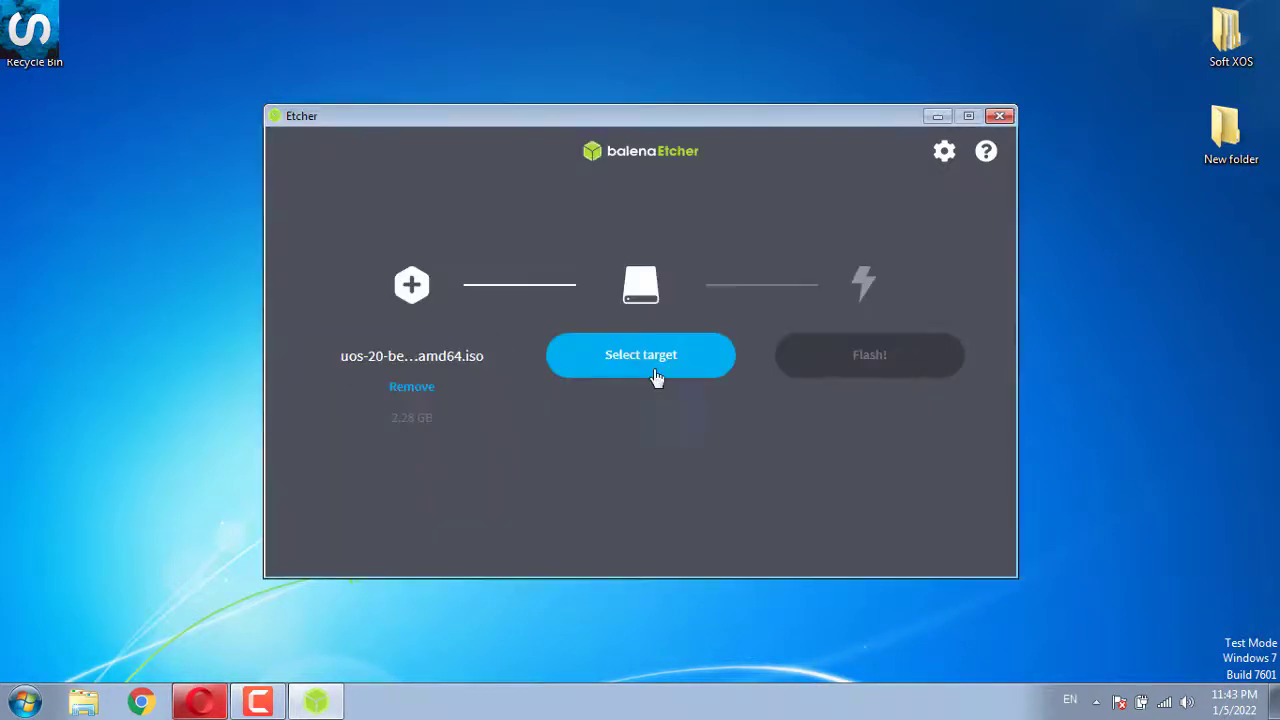
Choose the SanDisk Ultra USB Device as the flash target.
{"action": "left_click", "coordinate": [646, 363]}
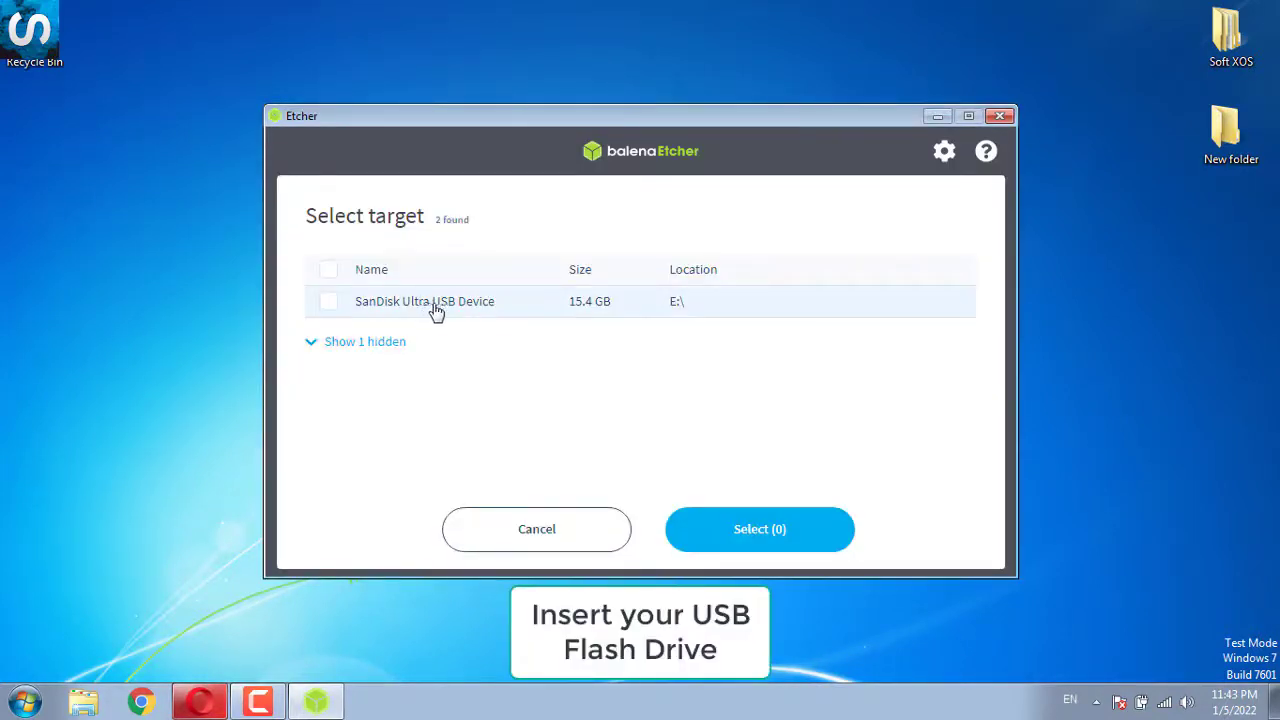
{"action": "left_click", "coordinate": [328, 301]}
{"action": "left_click", "coordinate": [743, 538]}
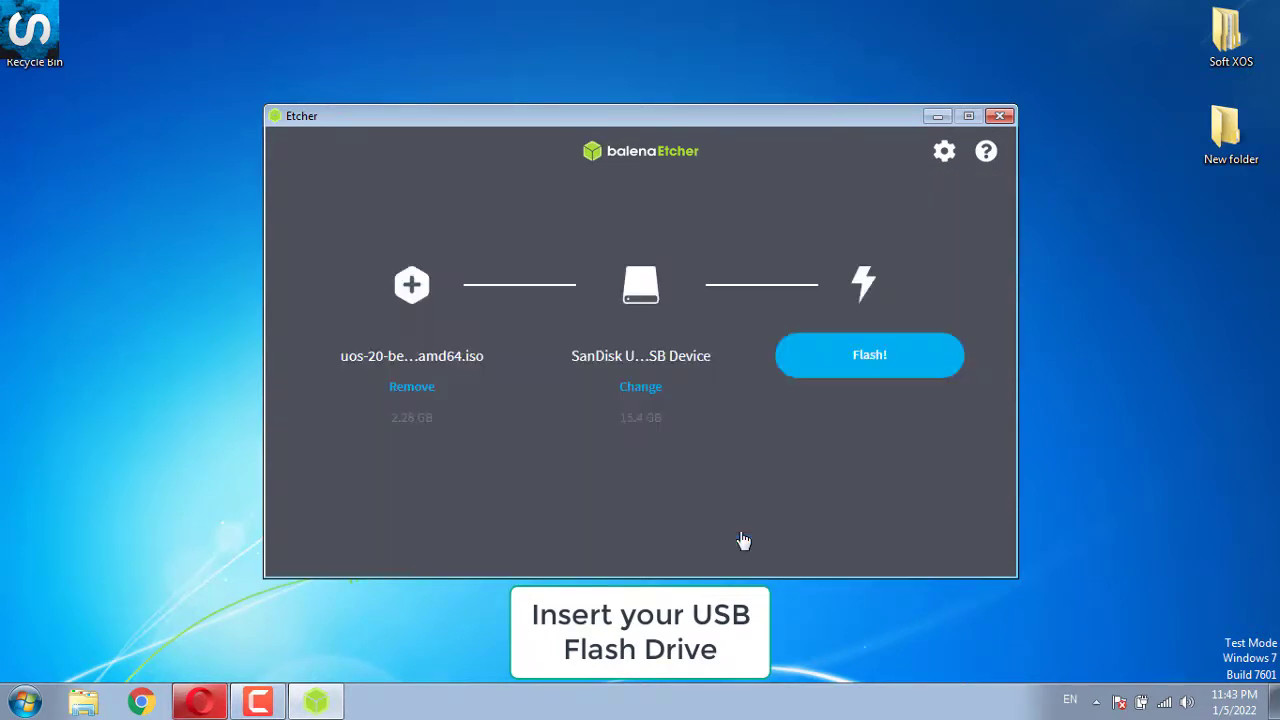
Flash the UOS 20 beta ISO onto the SanDisk USB drive and let it validate.
{"action": "left_click", "coordinate": [852, 372]}
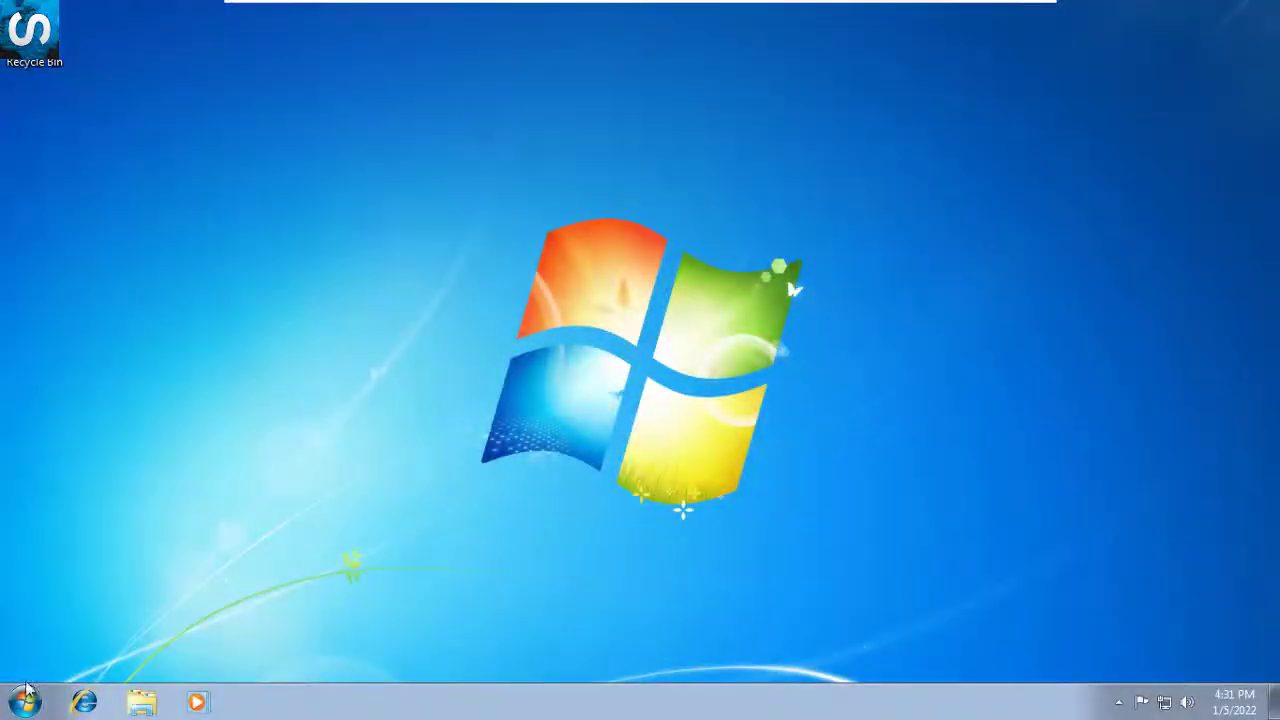
Open Computer Management's Disk Management from the Computer entry's context menu.
{"action": "left_click", "coordinate": [18, 705]}
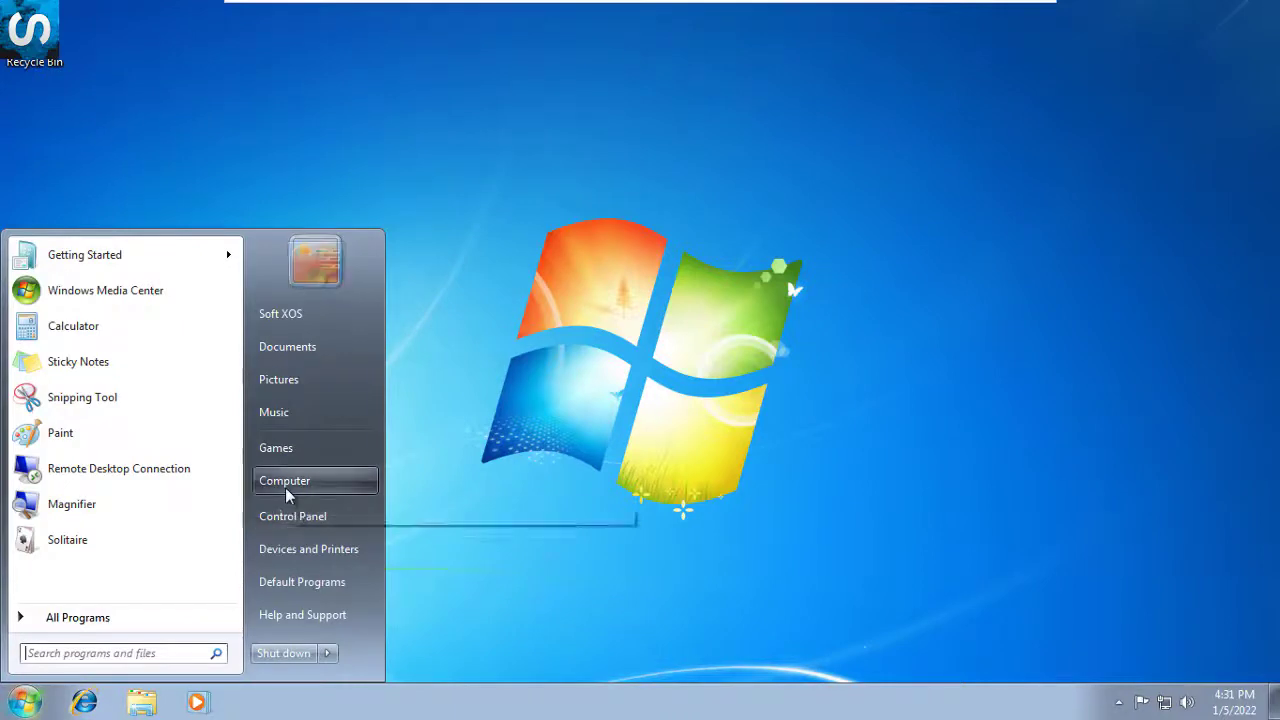
{"action": "left_click", "coordinate": [286, 495]}
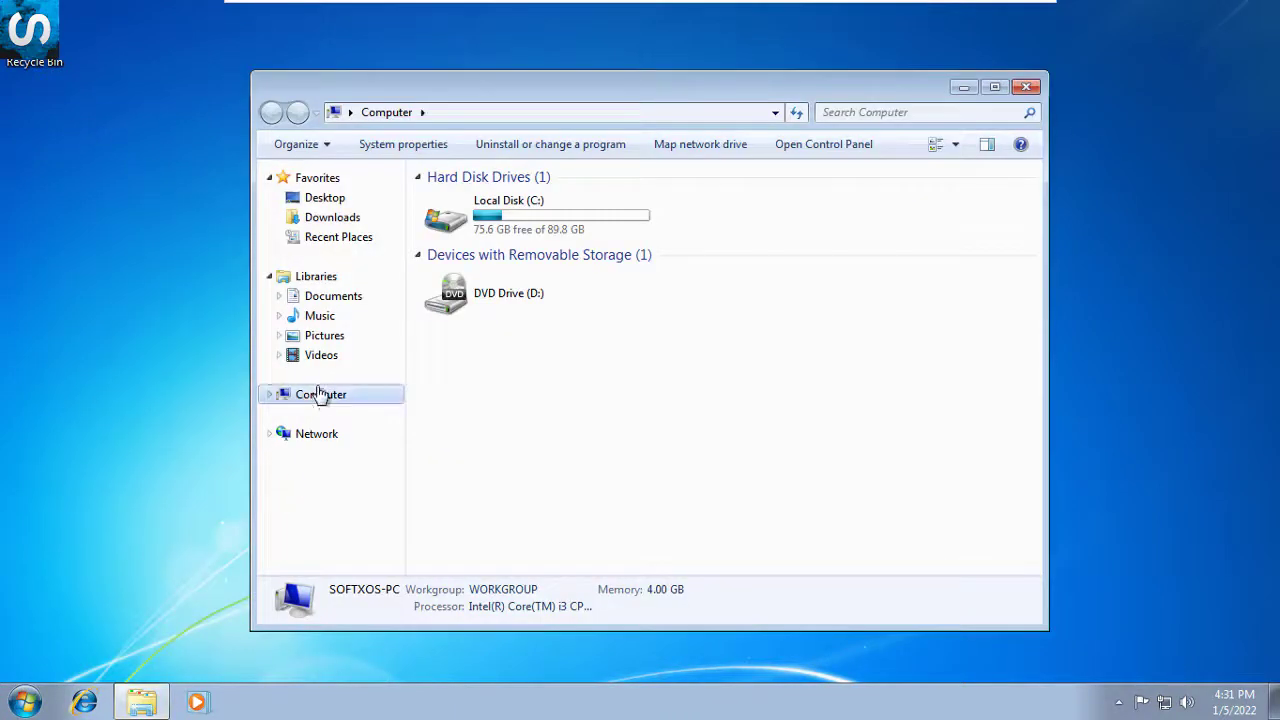
{"action": "right_click", "coordinate": [316, 402]}
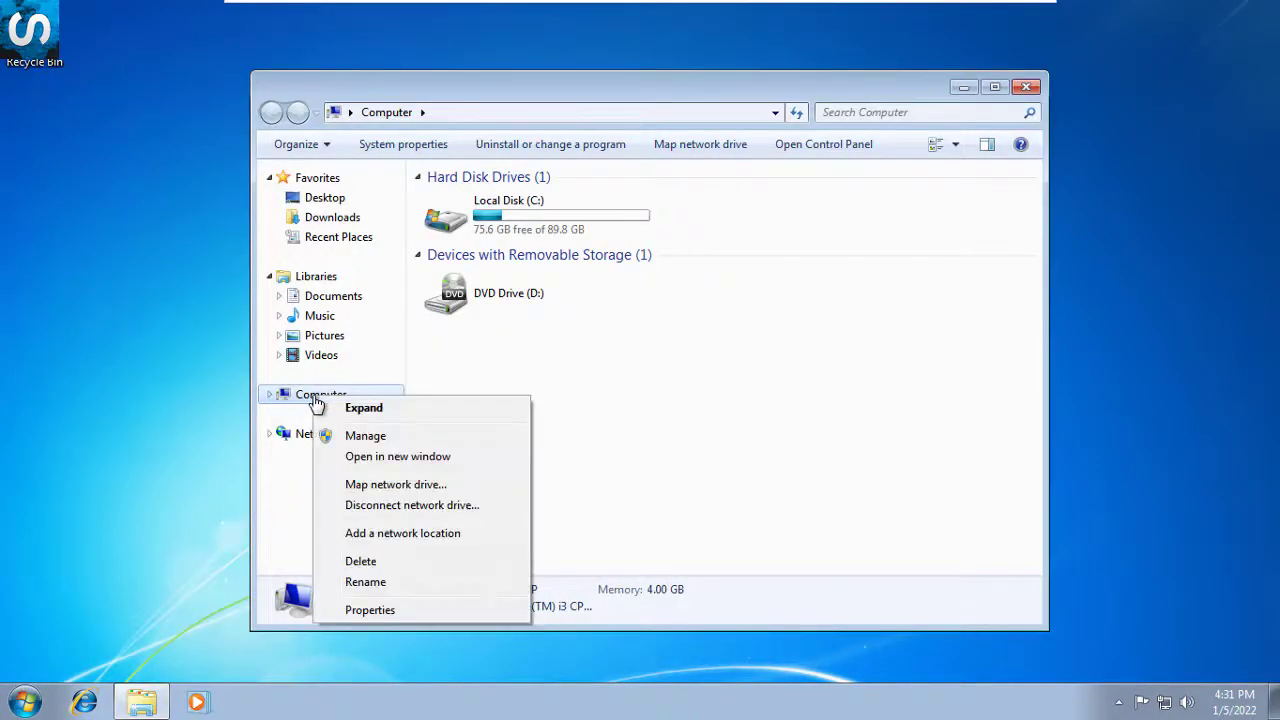
{"action": "left_click", "coordinate": [364, 437]}
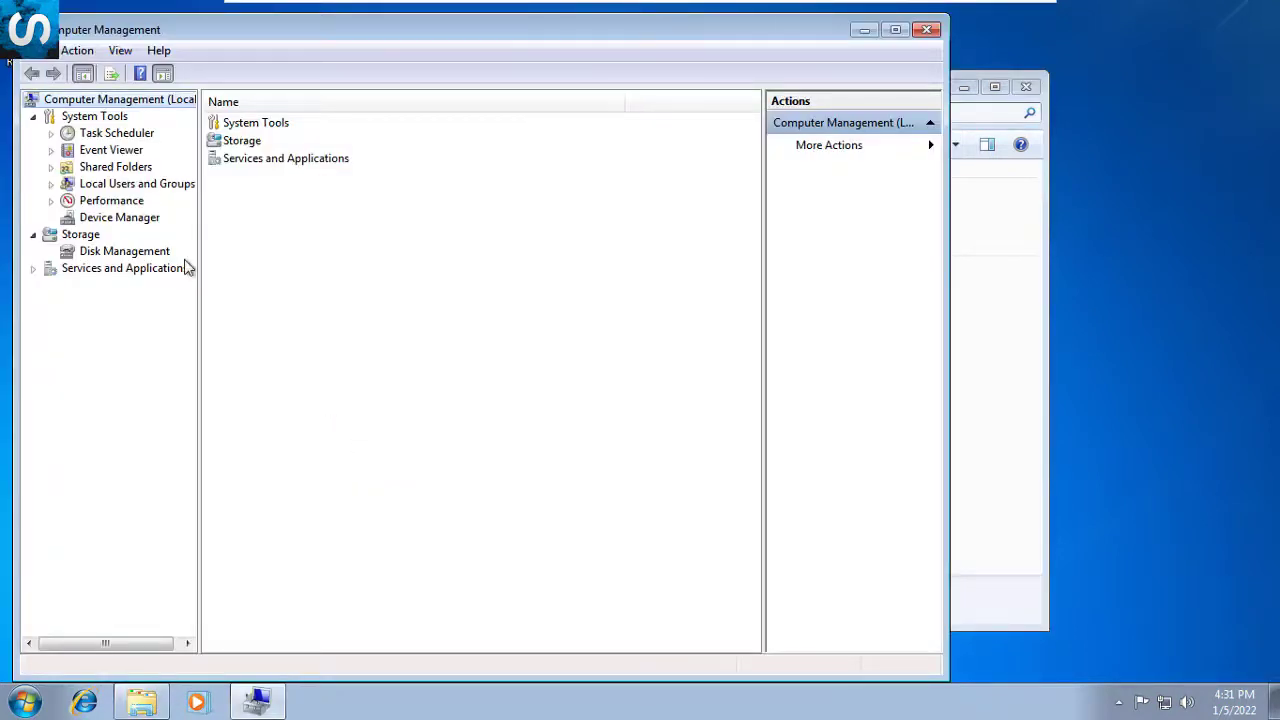
{"action": "left_click", "coordinate": [131, 256]}
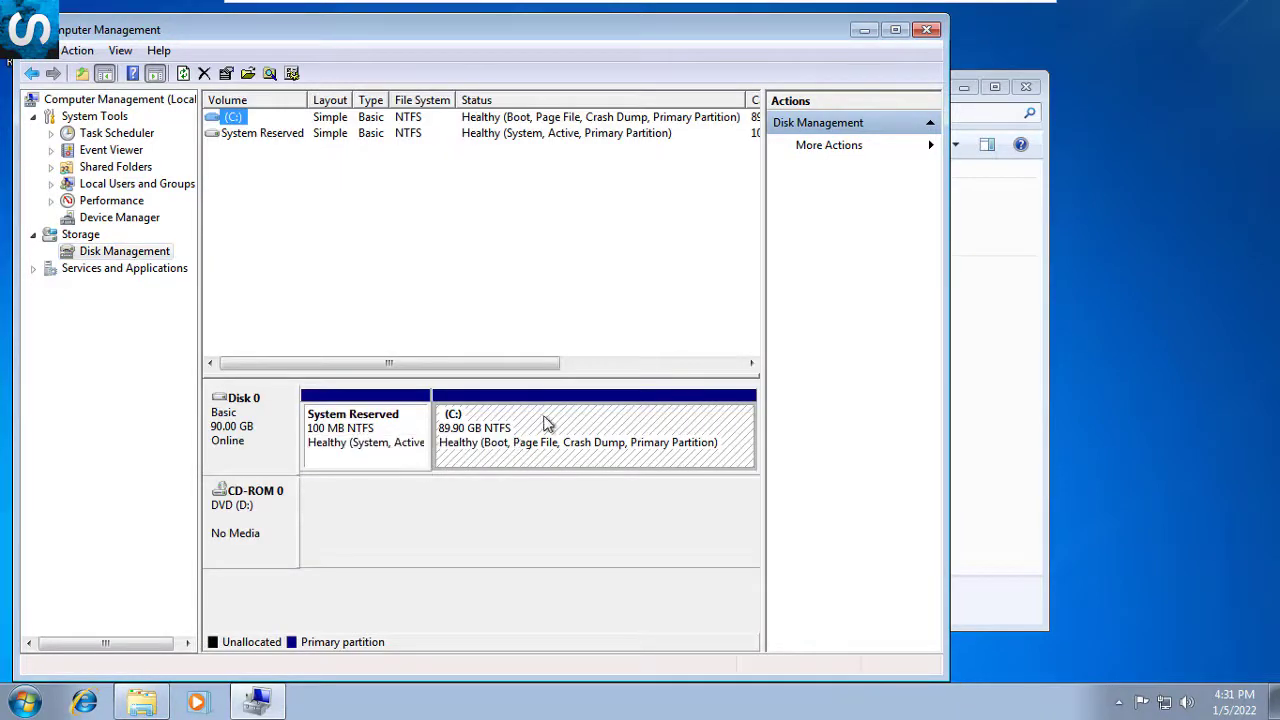
Shrink the C: partition by 45000 MB.
{"action": "left_click", "coordinate": [563, 424]}
{"action": "right_click", "coordinate": [563, 424]}
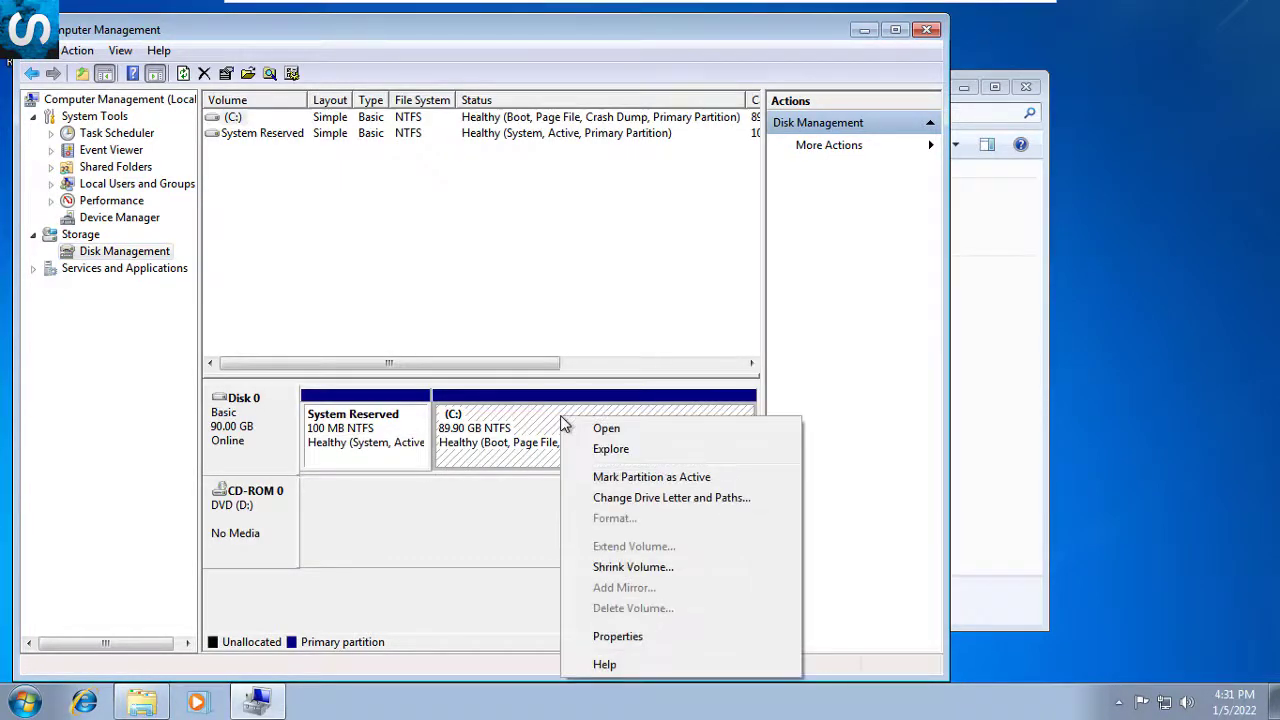
{"action": "left_click", "coordinate": [624, 568]}
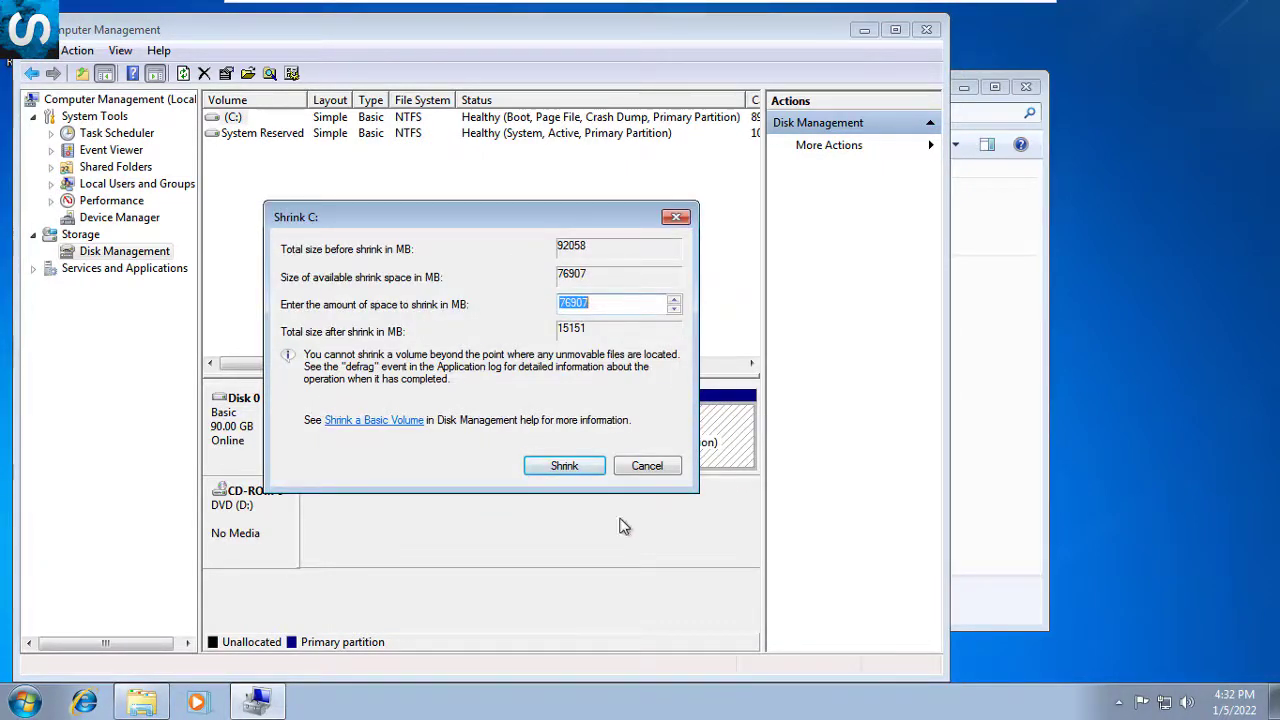
{"action": "type", "text": "45000"}
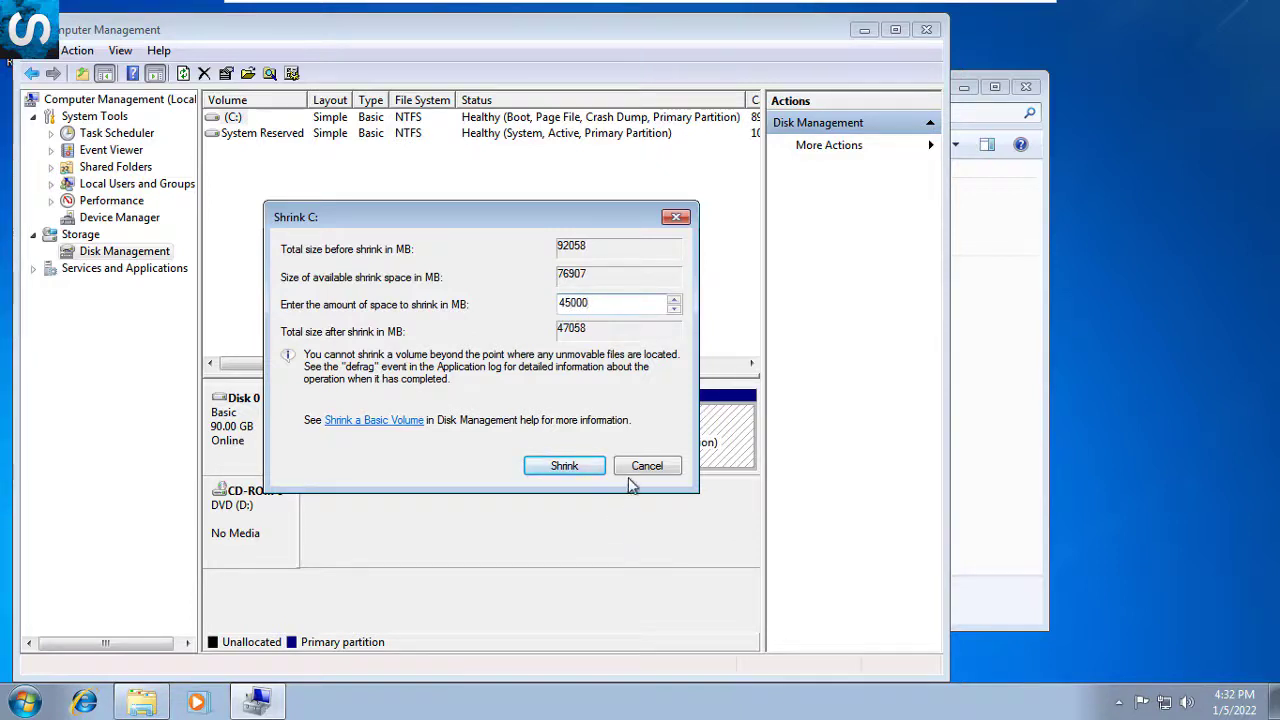
{"action": "left_click", "coordinate": [572, 465]}
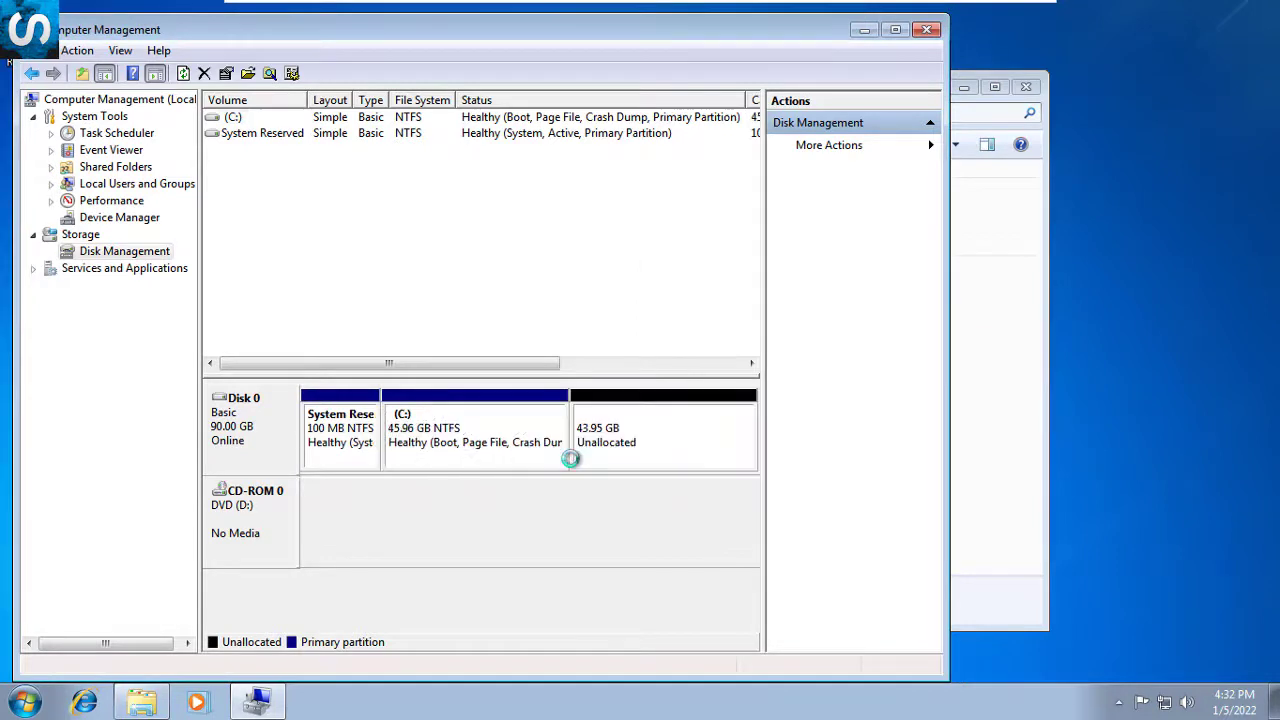
Turn the unallocated space into a full-size NTFS volume E: labelled UOS, then select it.
{"action": "right_click", "coordinate": [643, 447]}
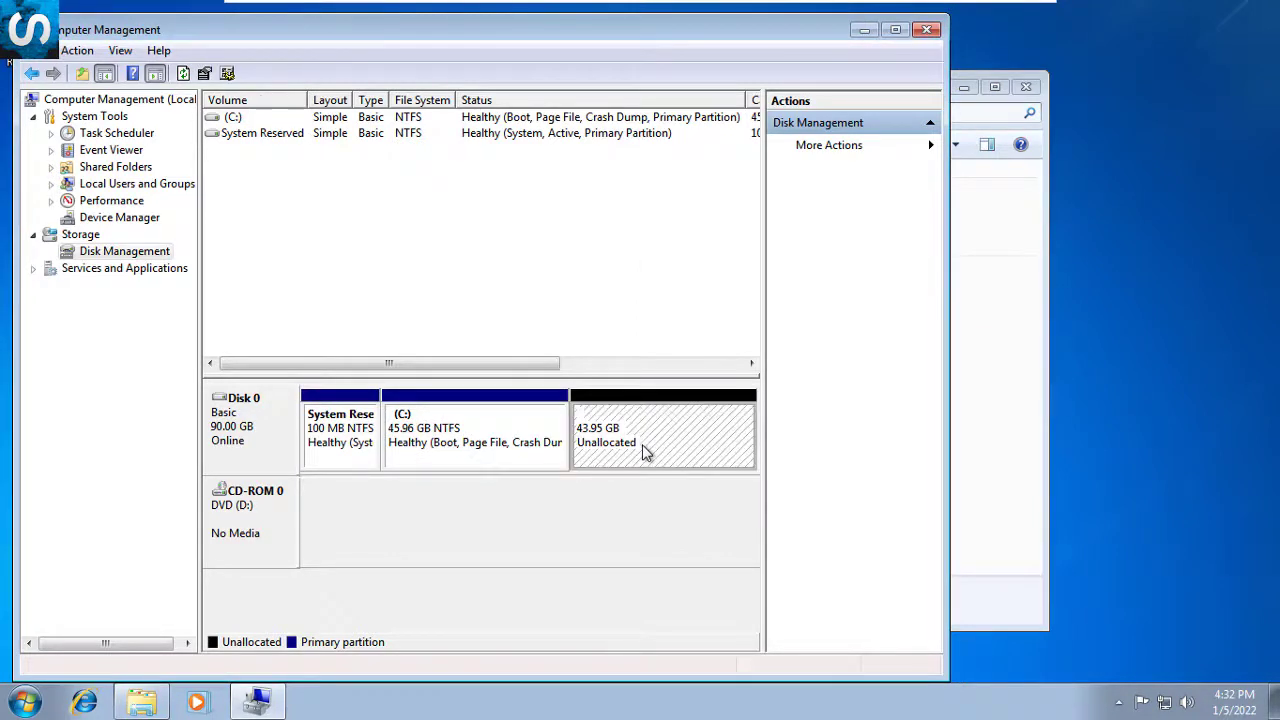
{"action": "left_click", "coordinate": [680, 457]}
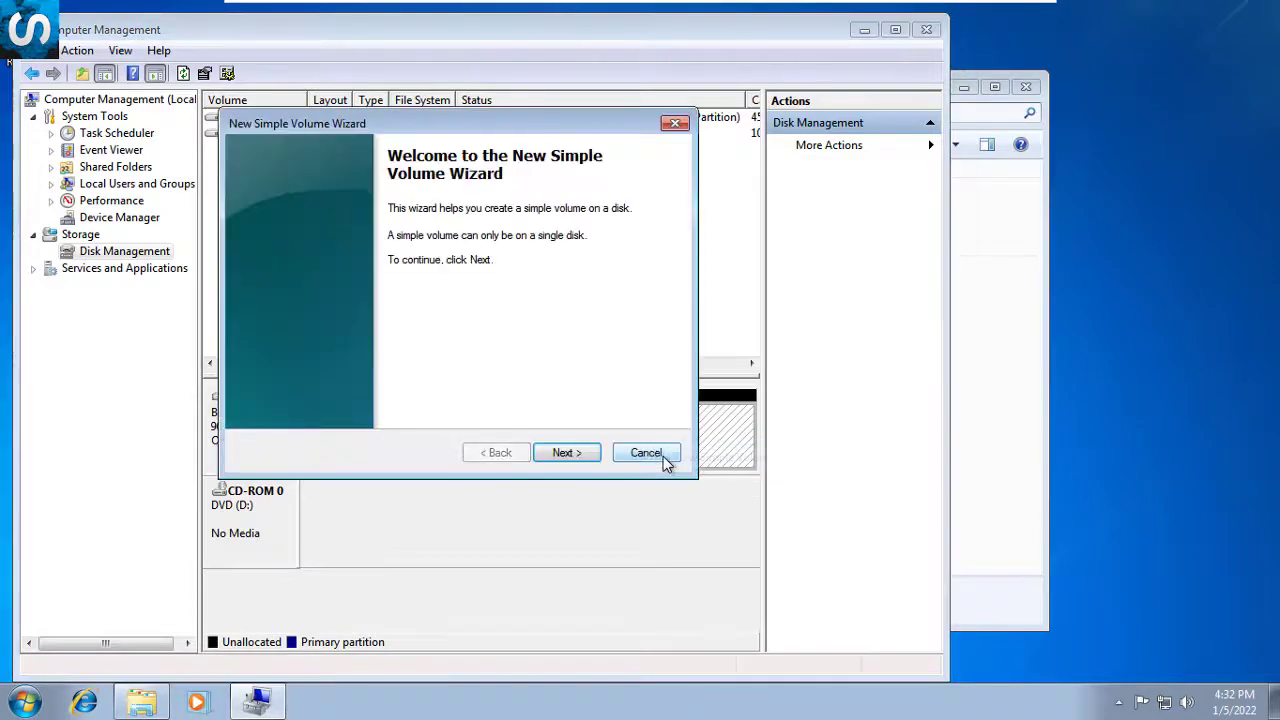
{"action": "left_click", "coordinate": [578, 453]}
{"action": "left_click", "coordinate": [583, 453]}
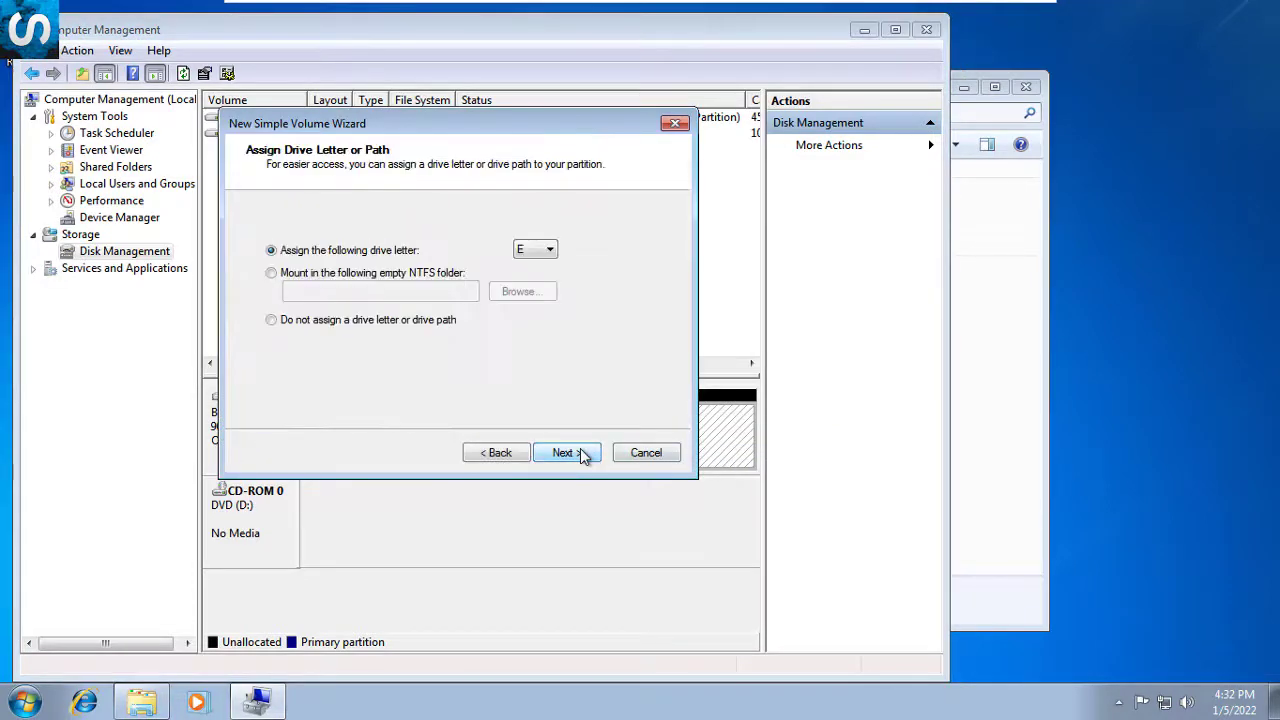
{"action": "left_click", "coordinate": [583, 453]}
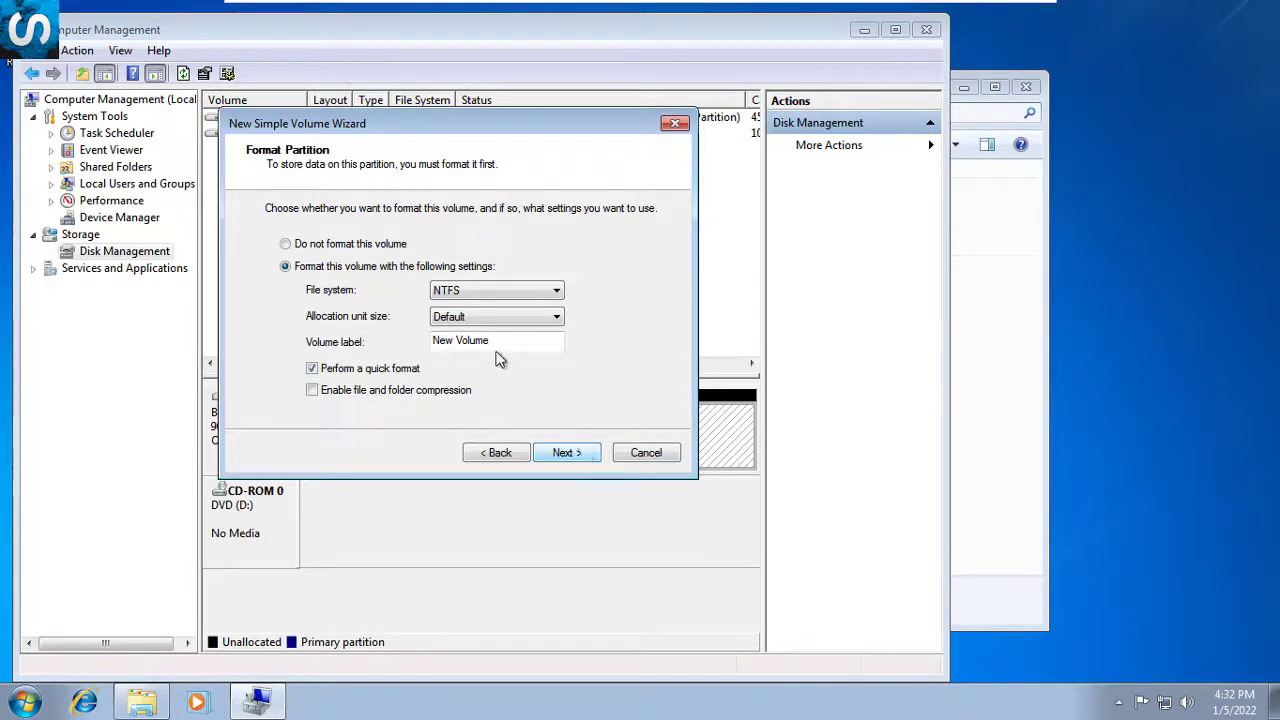
{"action": "left_click_drag", "start_coordinate": [500, 341], "coordinate": [405, 372]}
{"action": "key", "text": "BackSpace"}
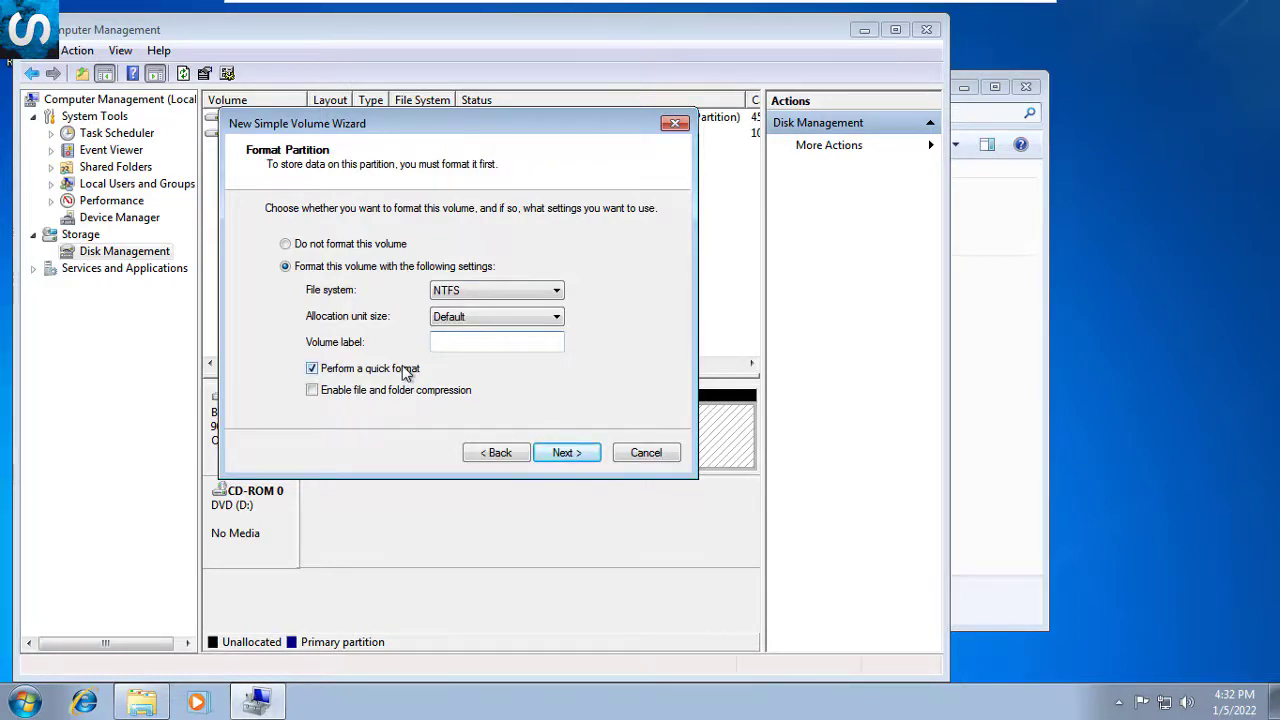
{"action": "type", "text": "UOS"}
{"action": "left_click", "coordinate": [590, 458]}
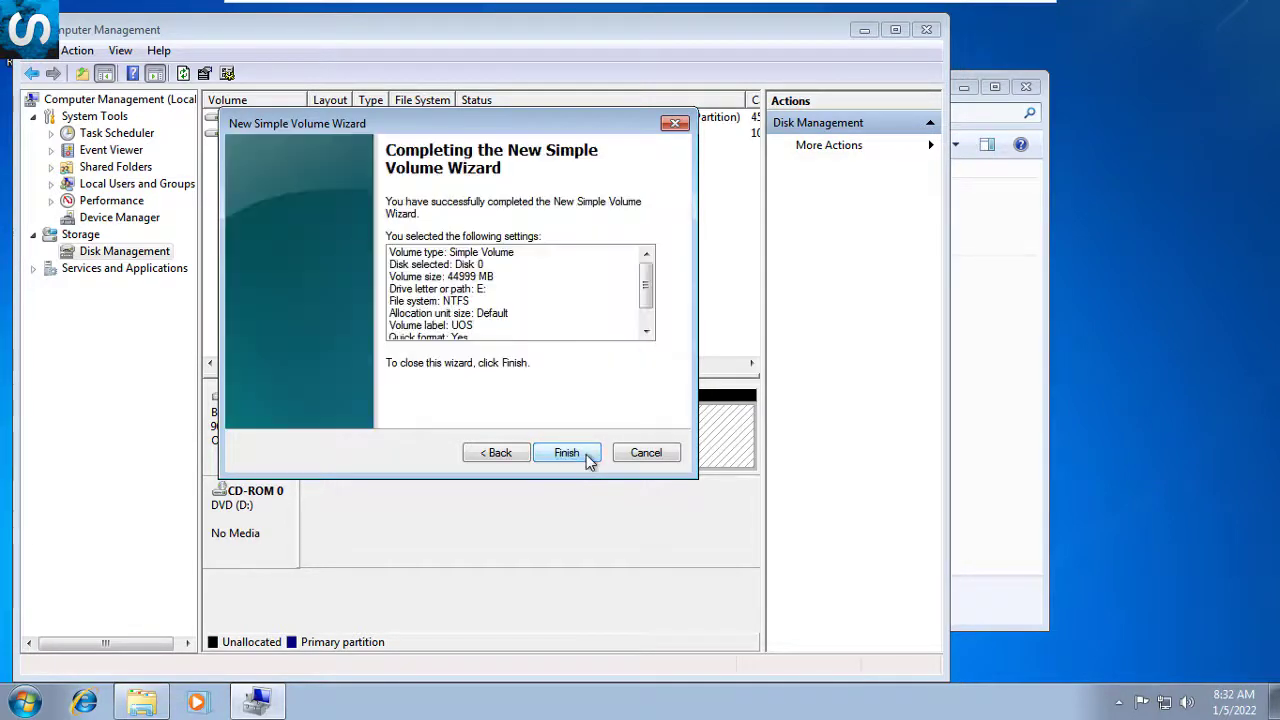
{"action": "left_click", "coordinate": [567, 453]}
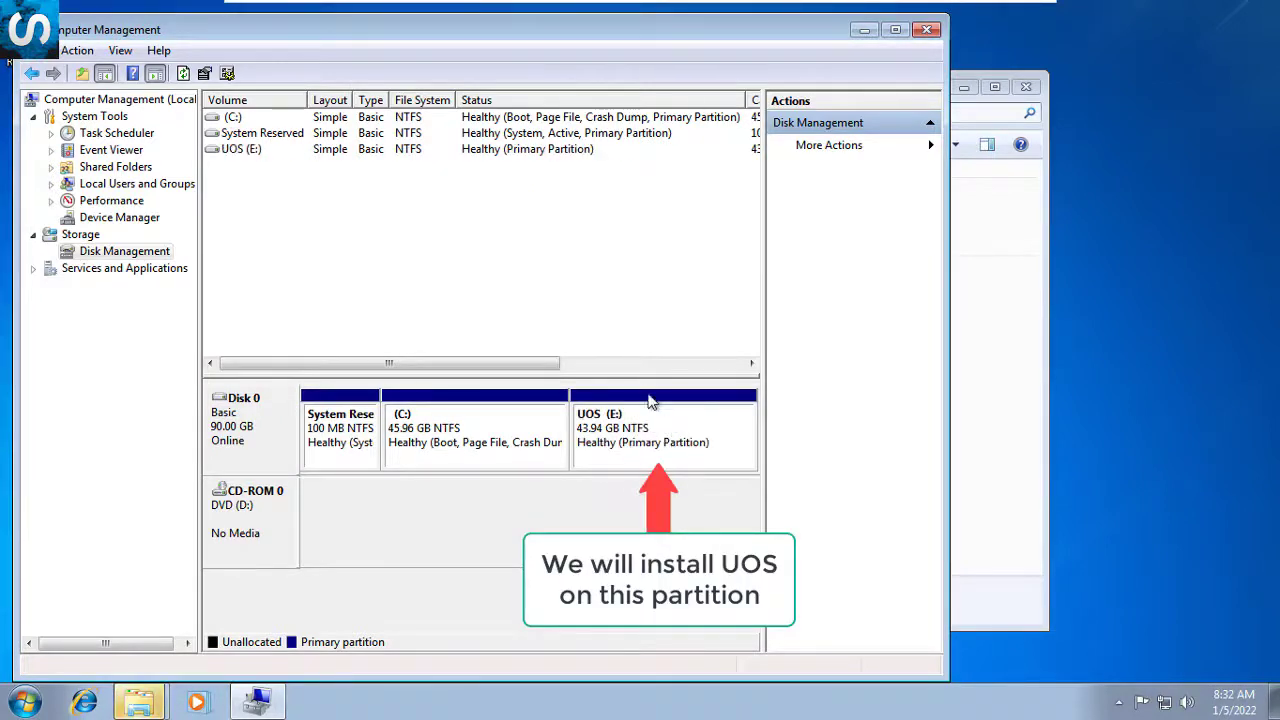
{"action": "left_click", "coordinate": [642, 428]}
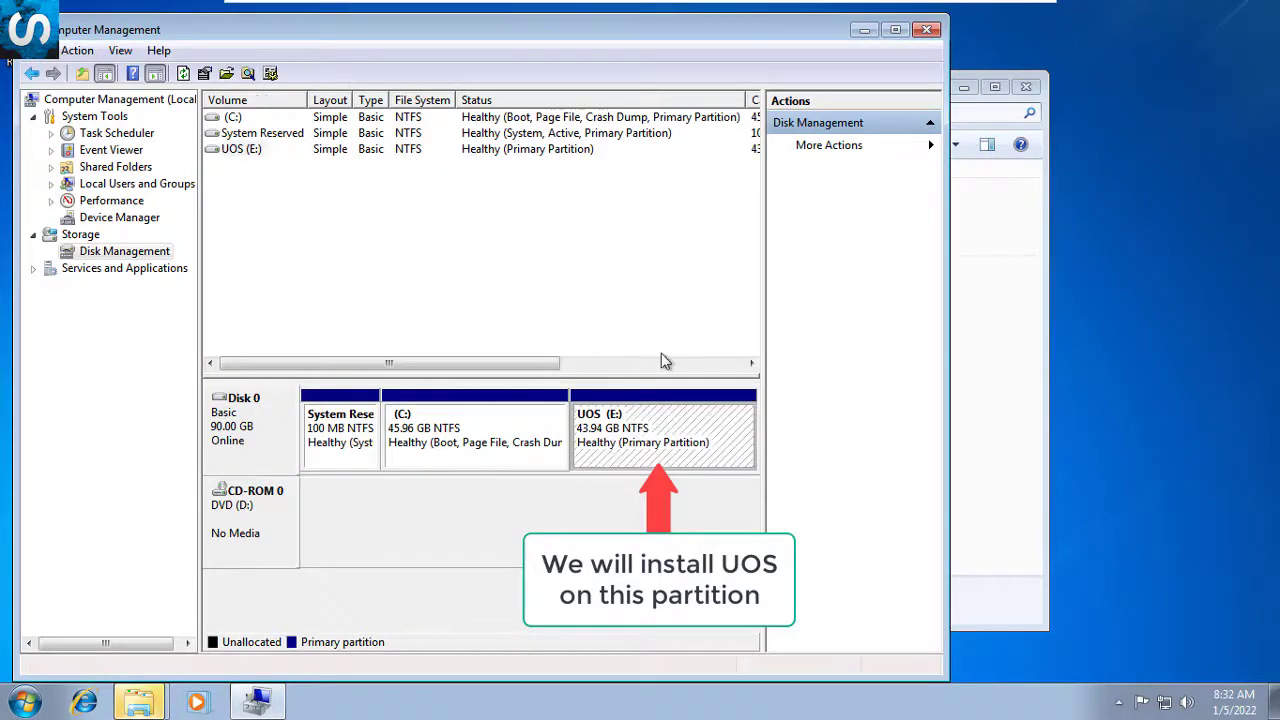
Close Computer Management, the AutoPlay prompt for UOS (E:) and the Computer window.
{"action": "left_click", "coordinate": [927, 29]}
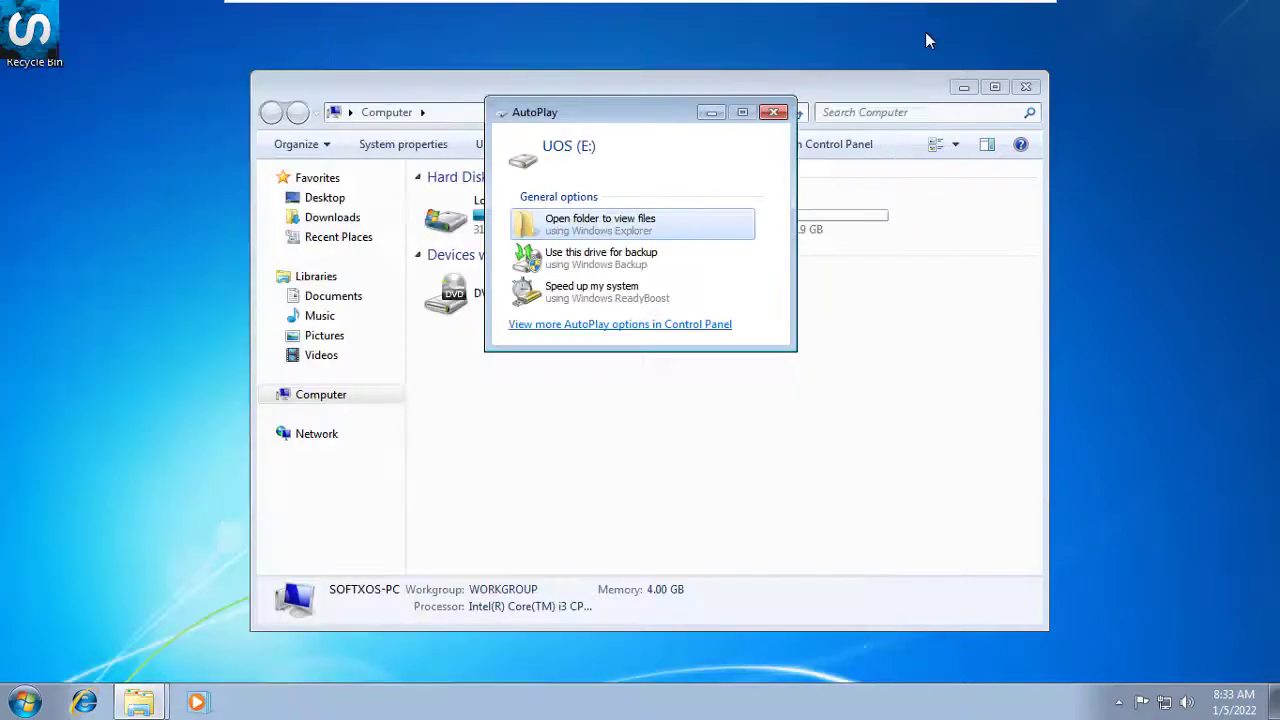
{"action": "left_click", "coordinate": [773, 112]}
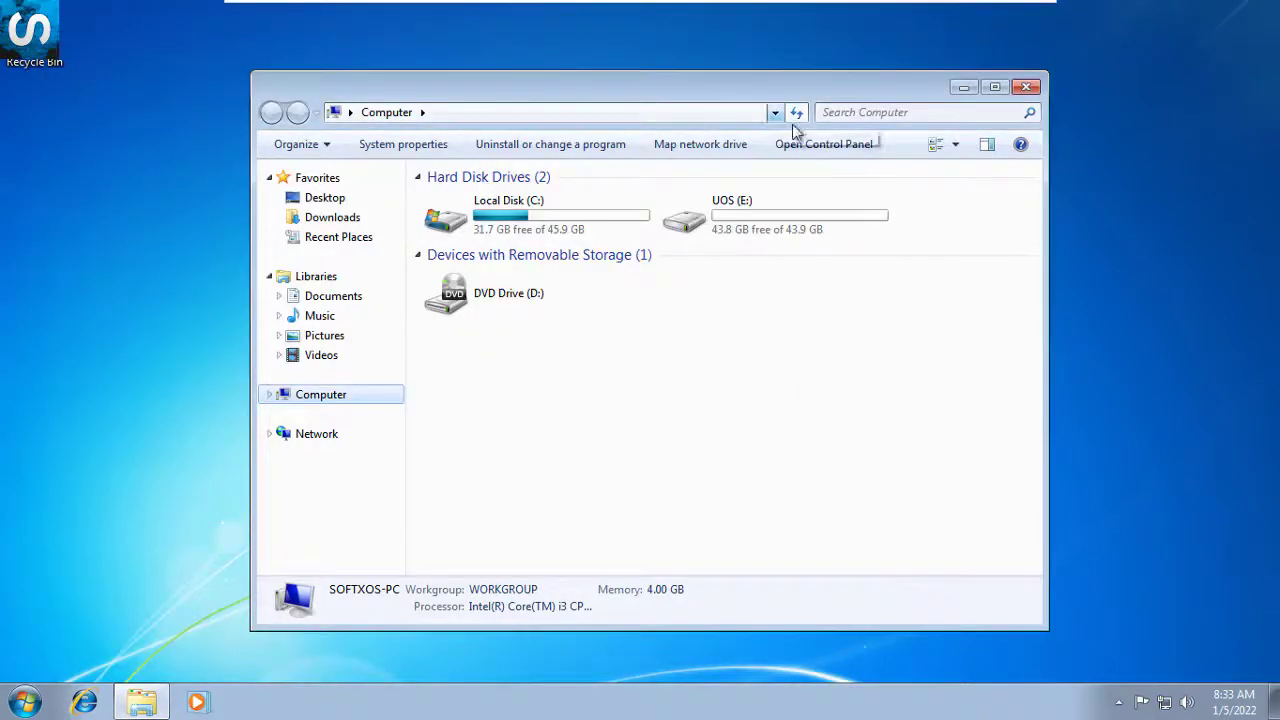
{"action": "left_click", "coordinate": [1026, 87]}
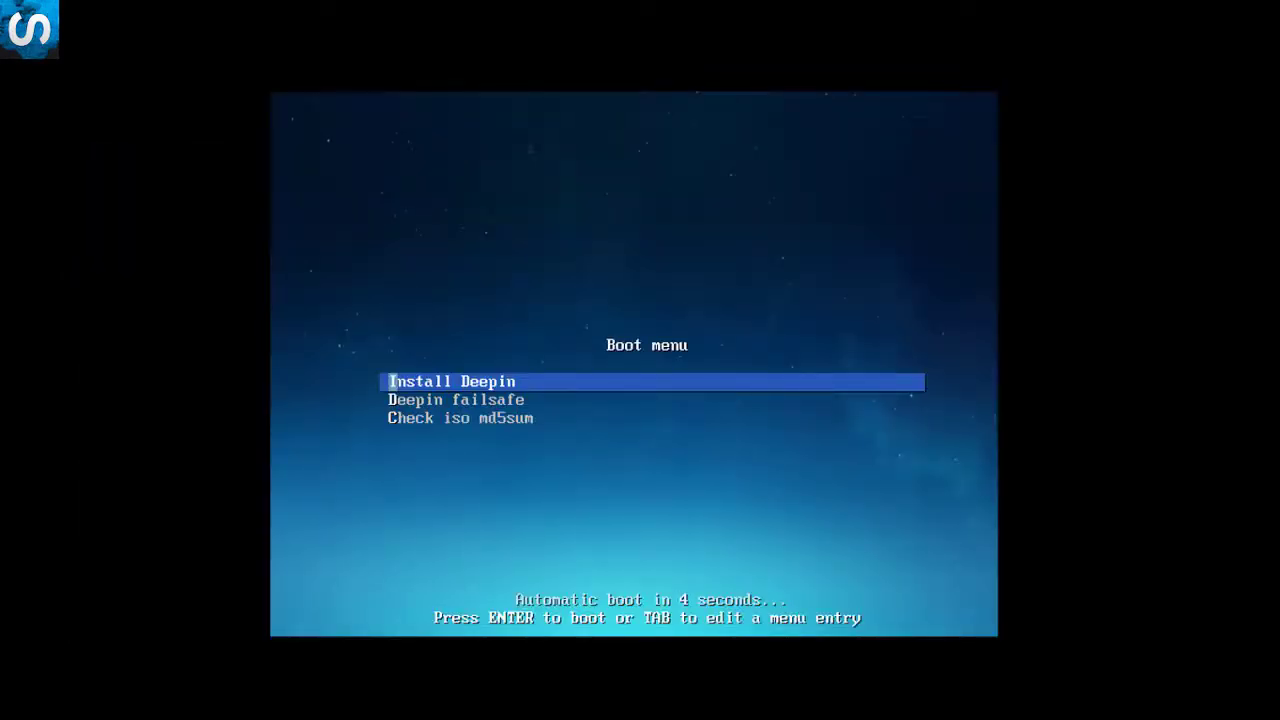
Start Install Deepin, choose English and accept the licence agreement.
{"action": "key", "text": "Return"}
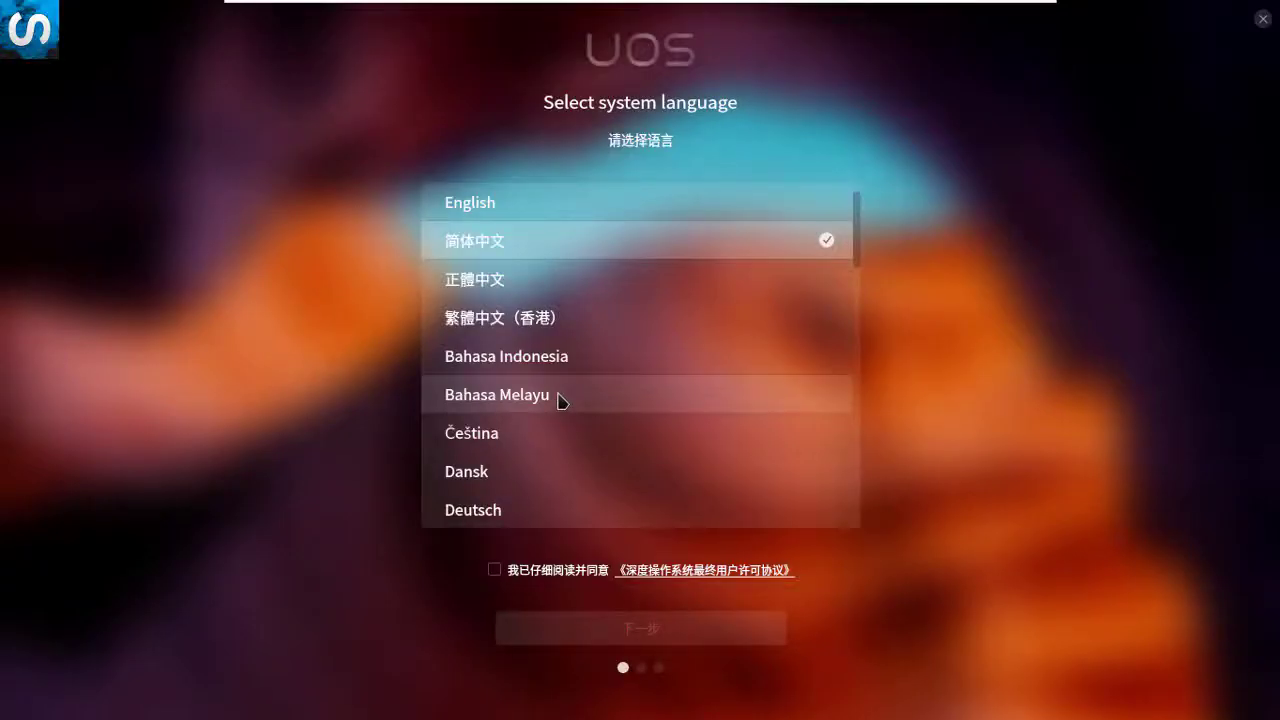
{"action": "left_click", "coordinate": [568, 205]}
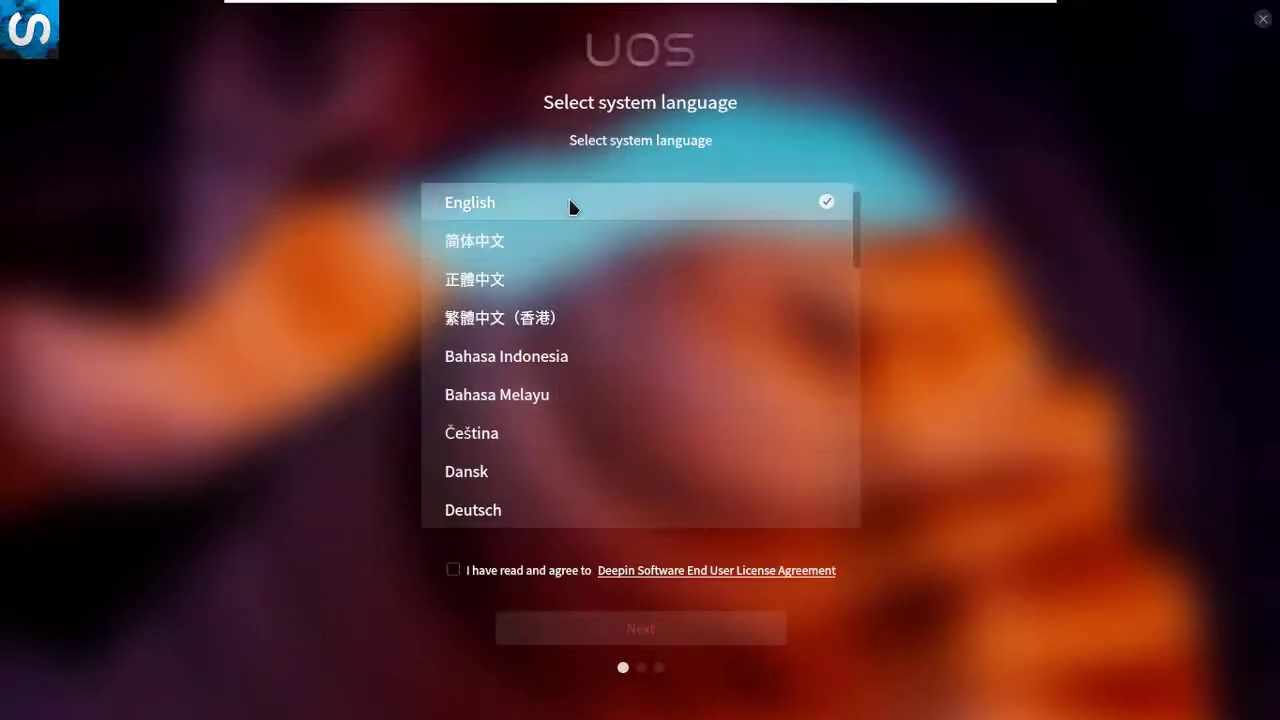
{"action": "left_click", "coordinate": [453, 570]}
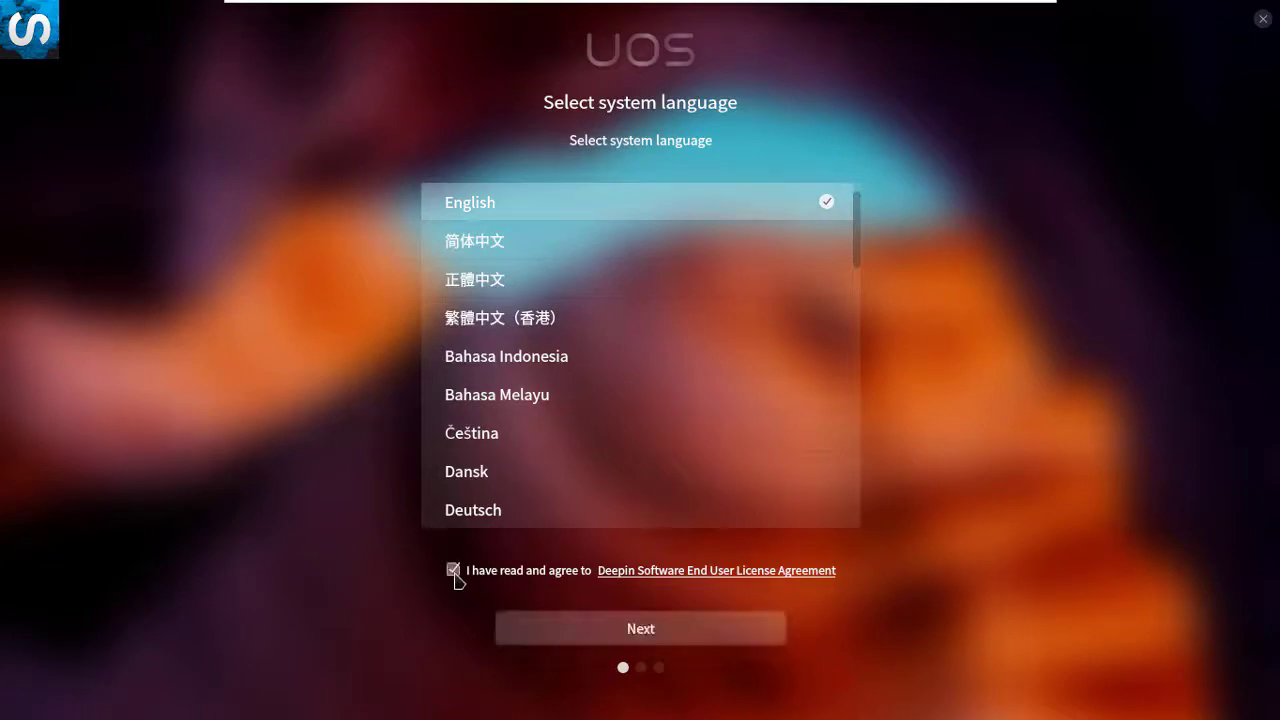
{"action": "left_click", "coordinate": [642, 634]}
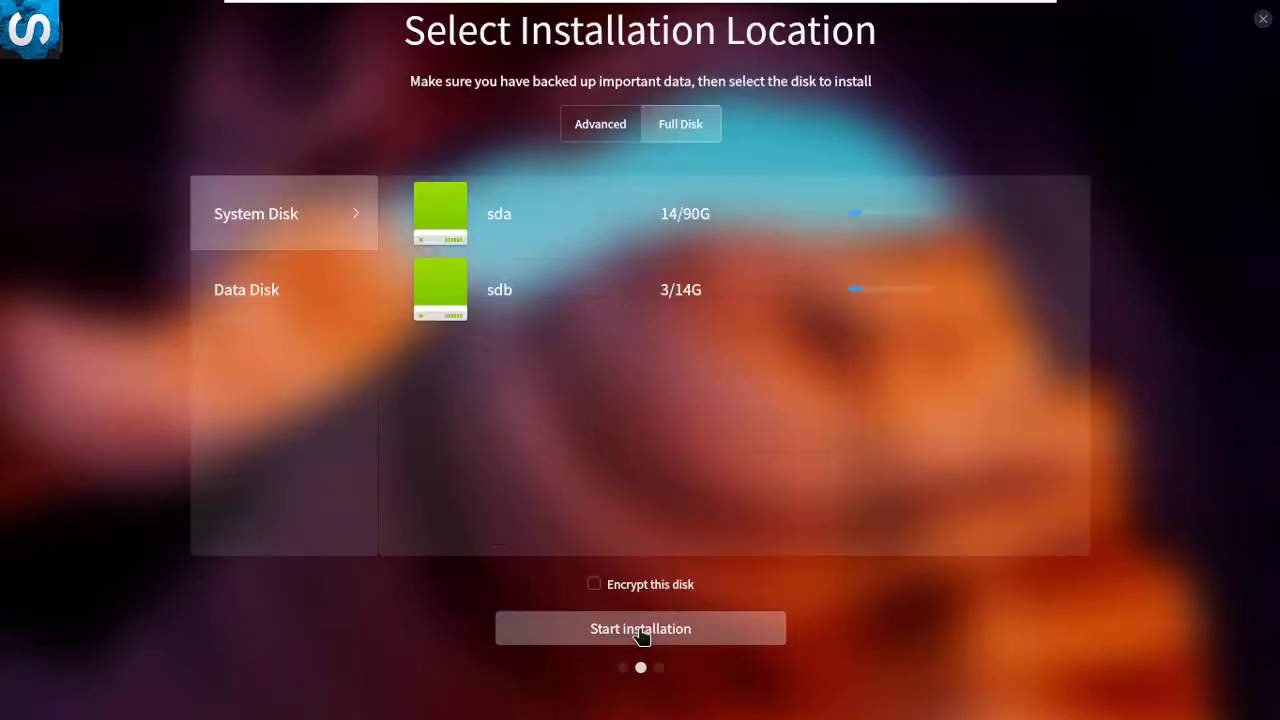
In Advanced partitioning, set UOS (sda3) to ext4 with mount point /.
{"action": "left_click", "coordinate": [603, 133]}
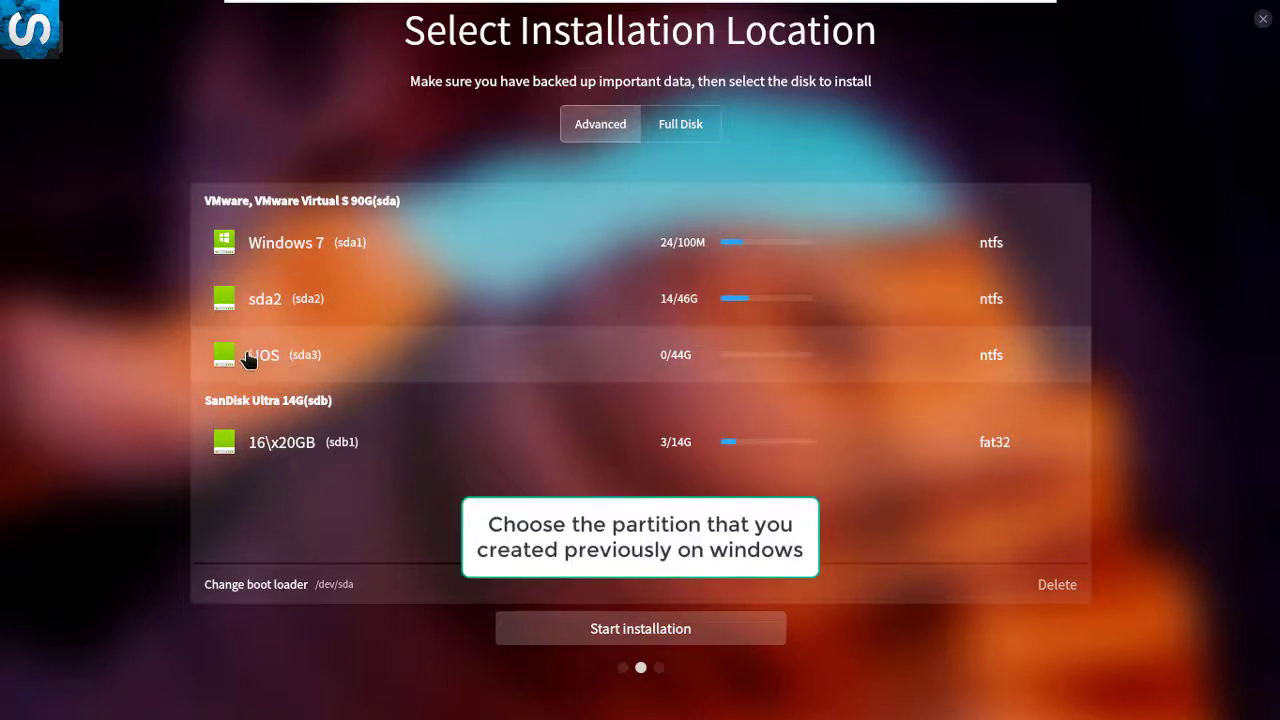
{"action": "left_click", "coordinate": [585, 362]}
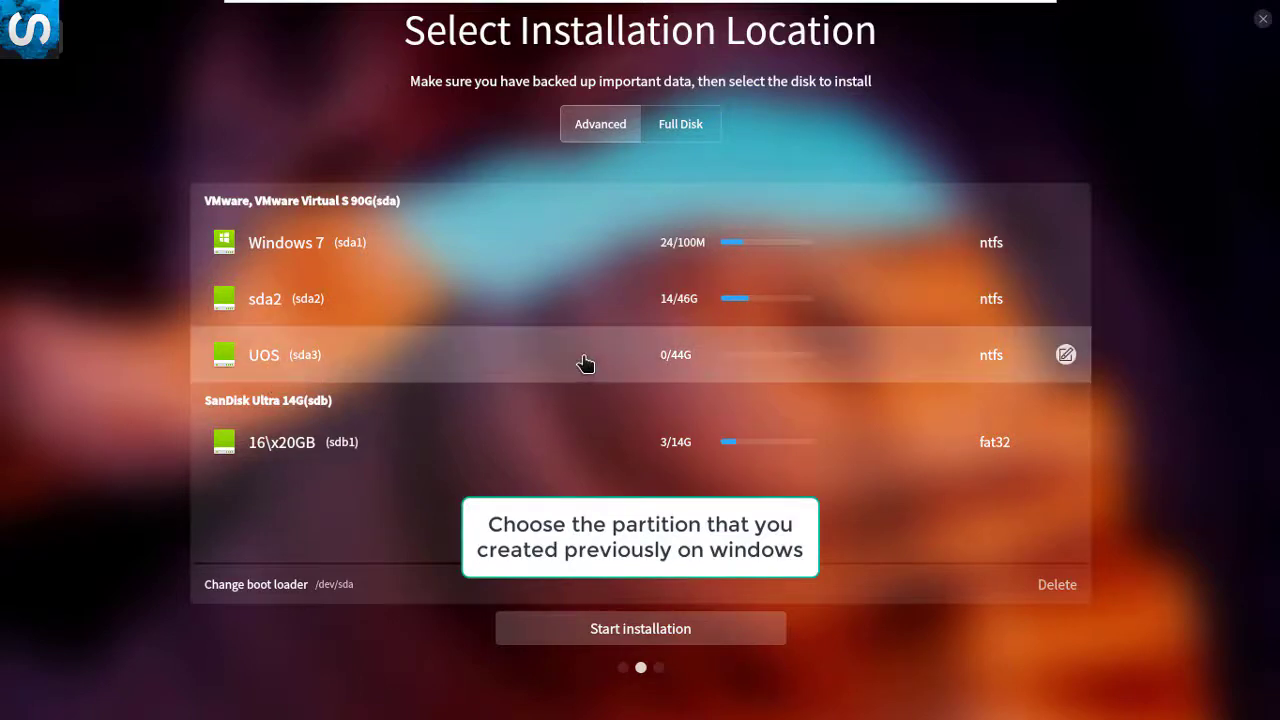
{"action": "left_click", "coordinate": [1066, 356]}
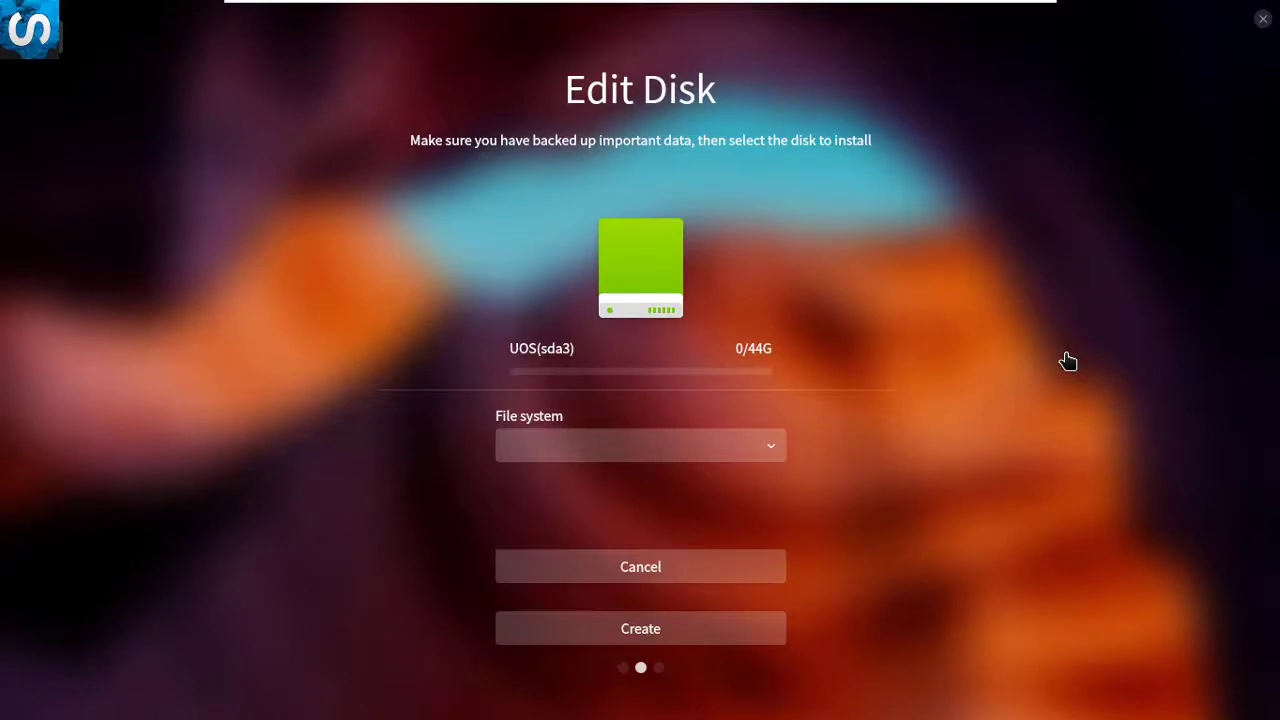
{"action": "left_click", "coordinate": [657, 451]}
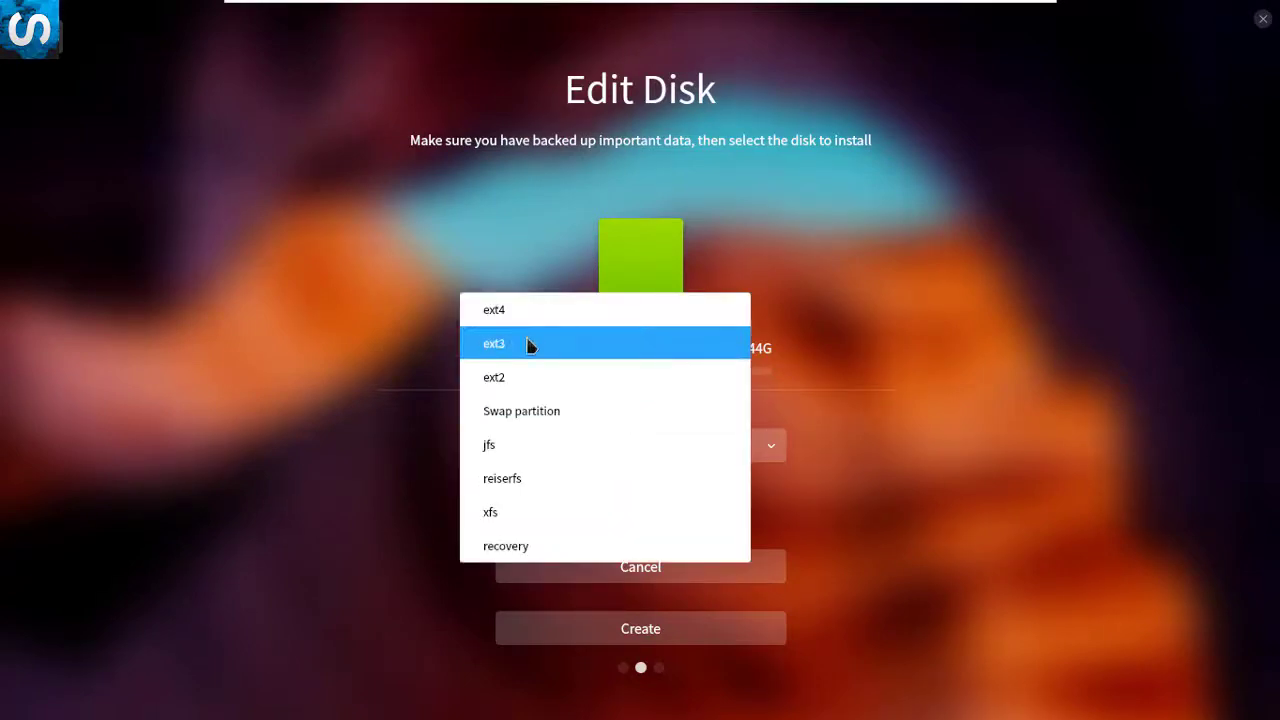
{"action": "left_click", "coordinate": [497, 322]}
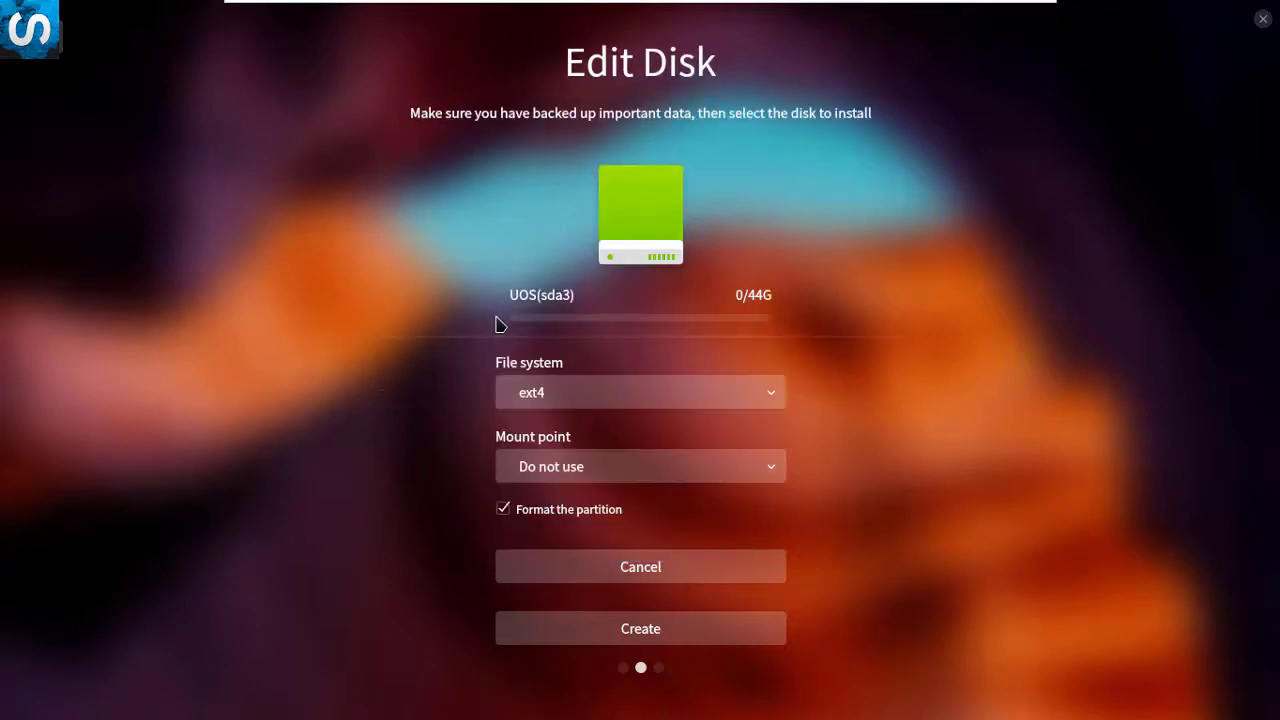
{"action": "left_click", "coordinate": [603, 466]}
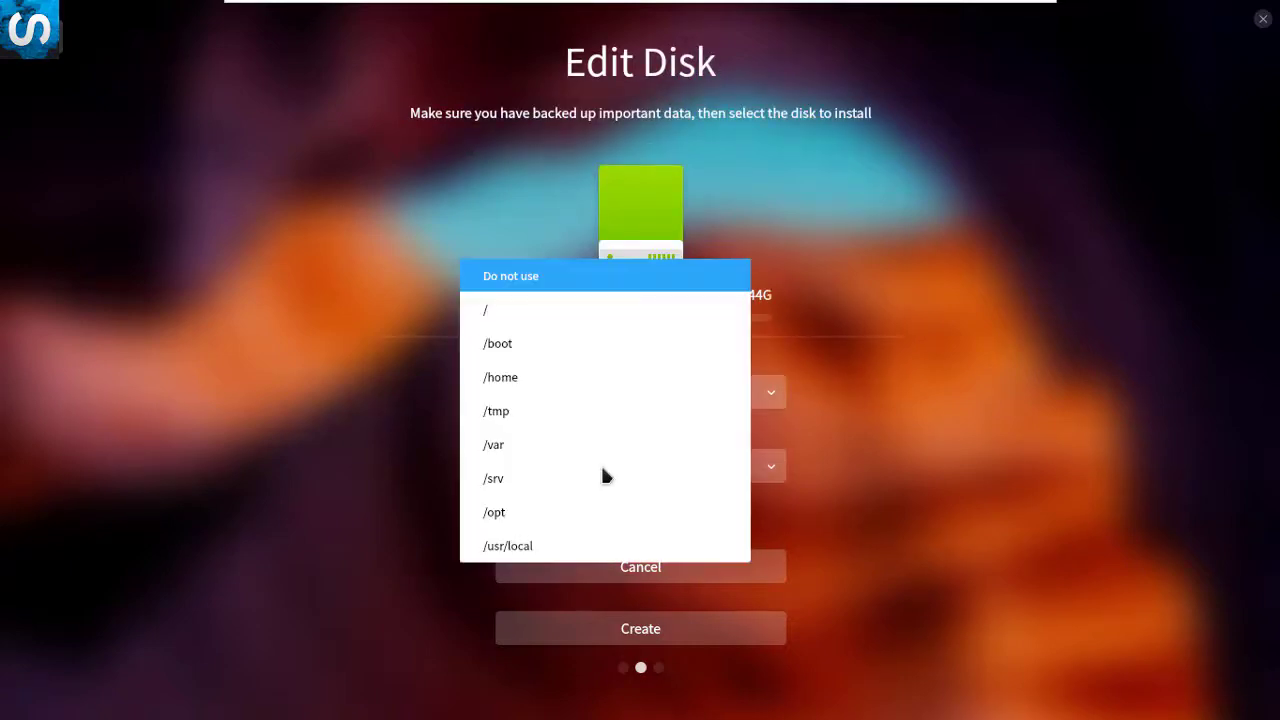
{"action": "left_click", "coordinate": [524, 318]}
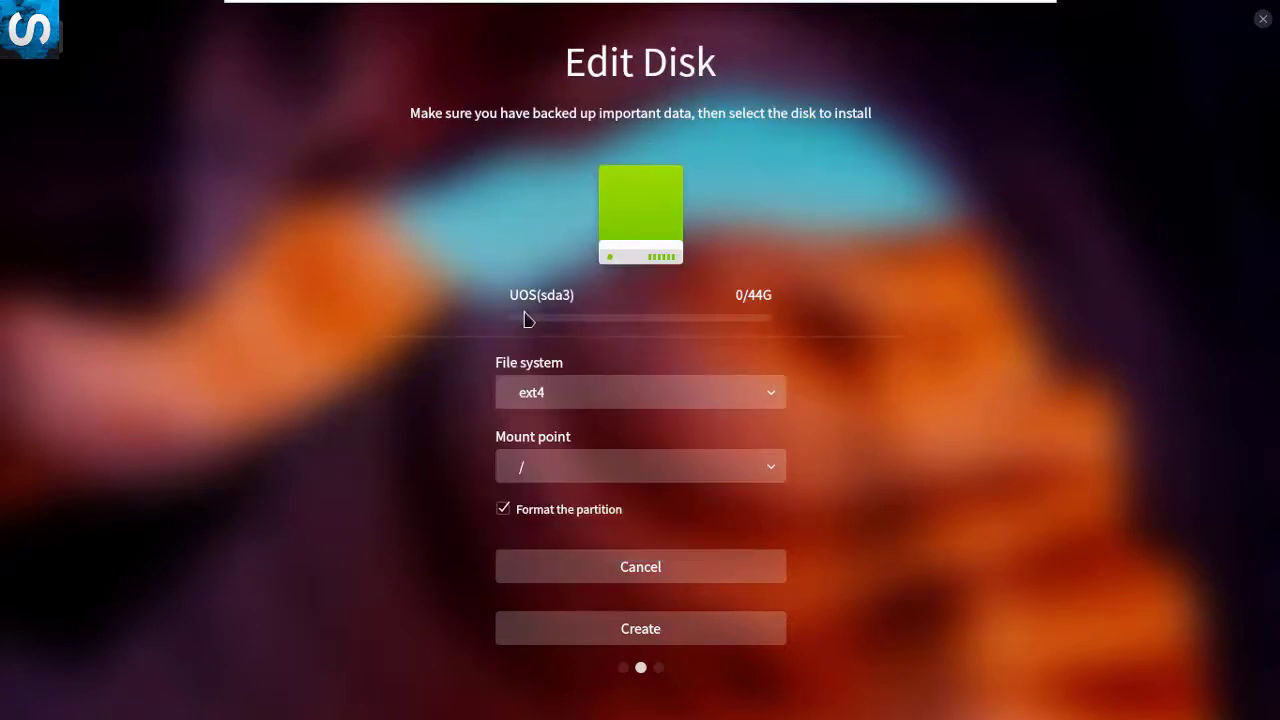
{"action": "left_click", "coordinate": [652, 636]}
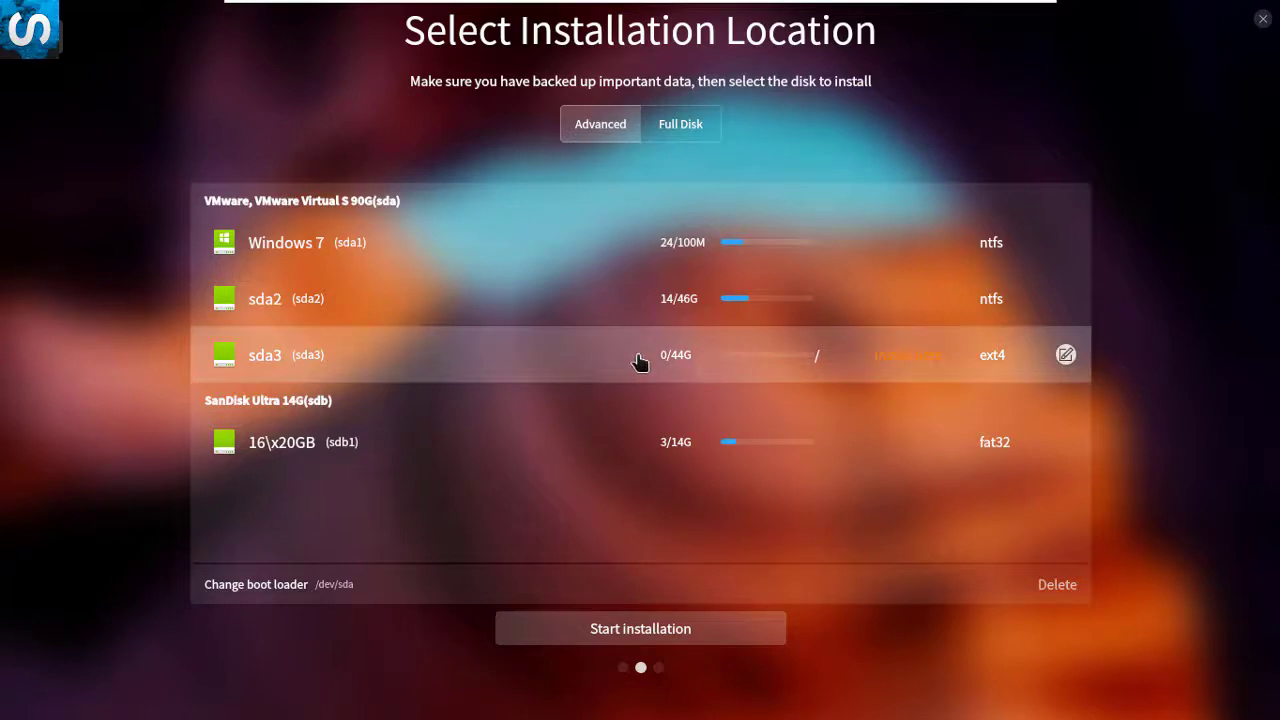
Confirm installing onto sda3, then reboot once it reports Successfully Installed.
{"action": "left_click", "coordinate": [645, 629]}
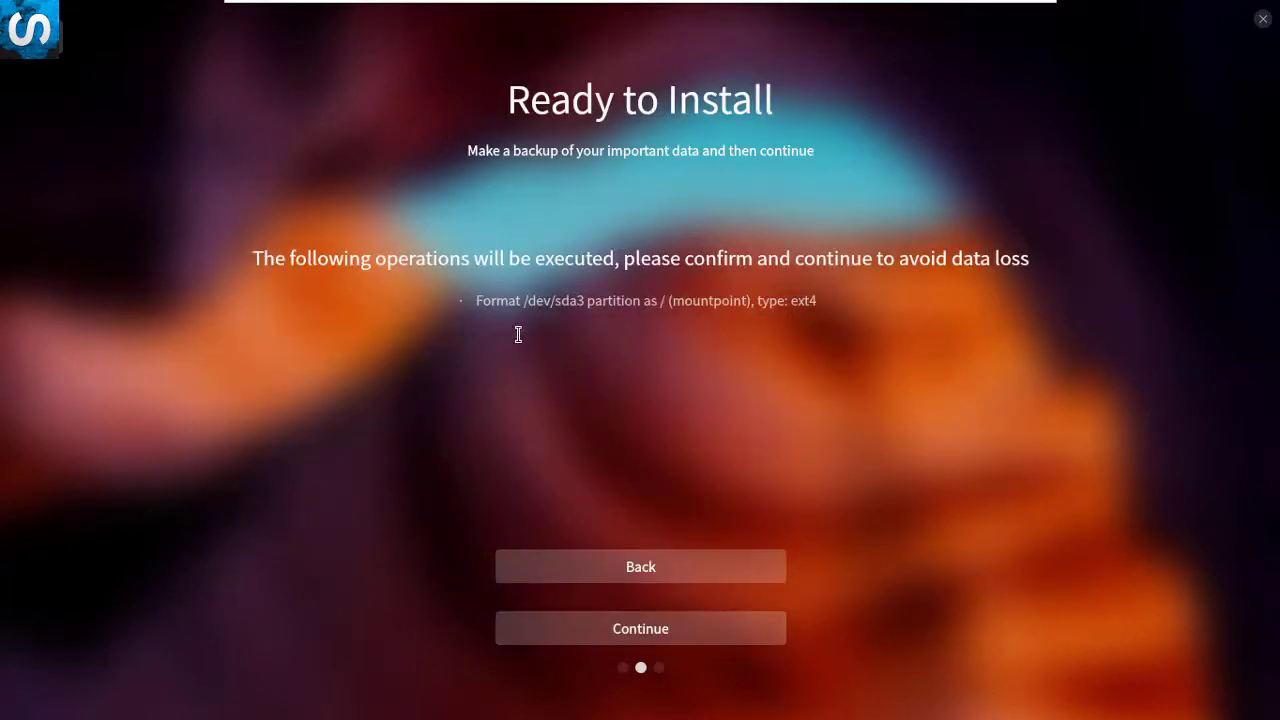
{"action": "left_click", "coordinate": [634, 630]}
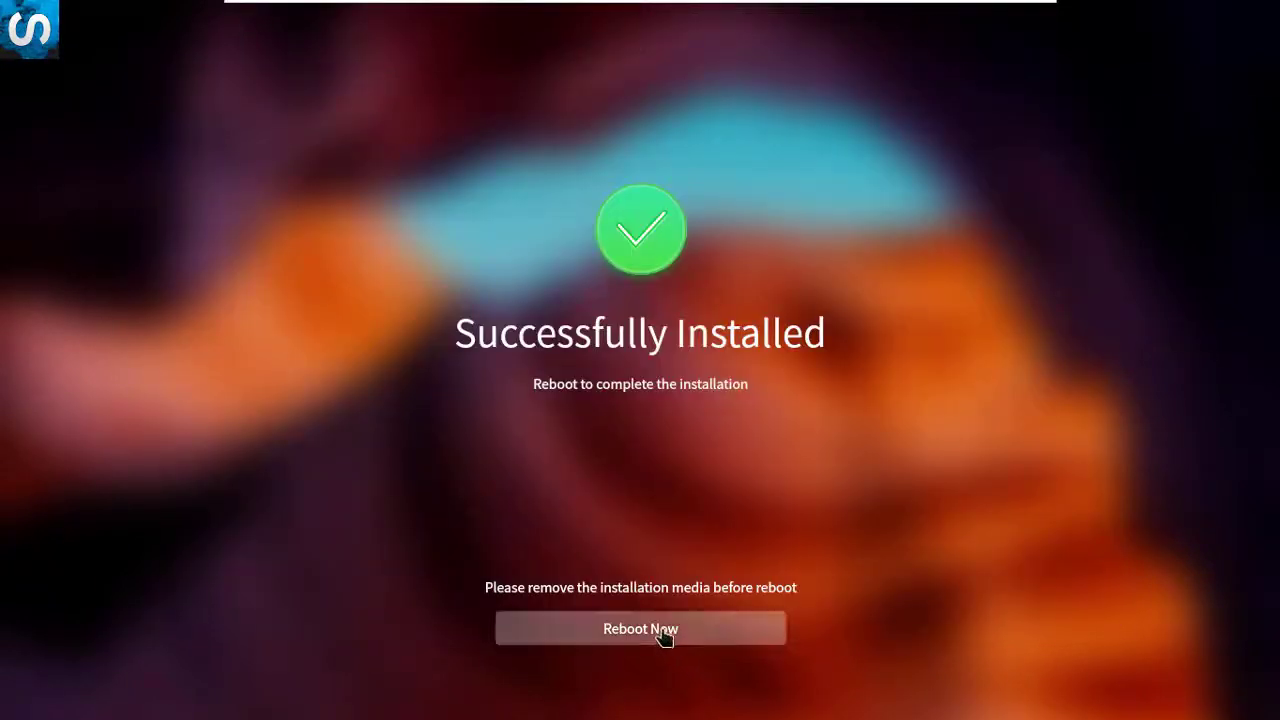
{"action": "left_click", "coordinate": [663, 636]}
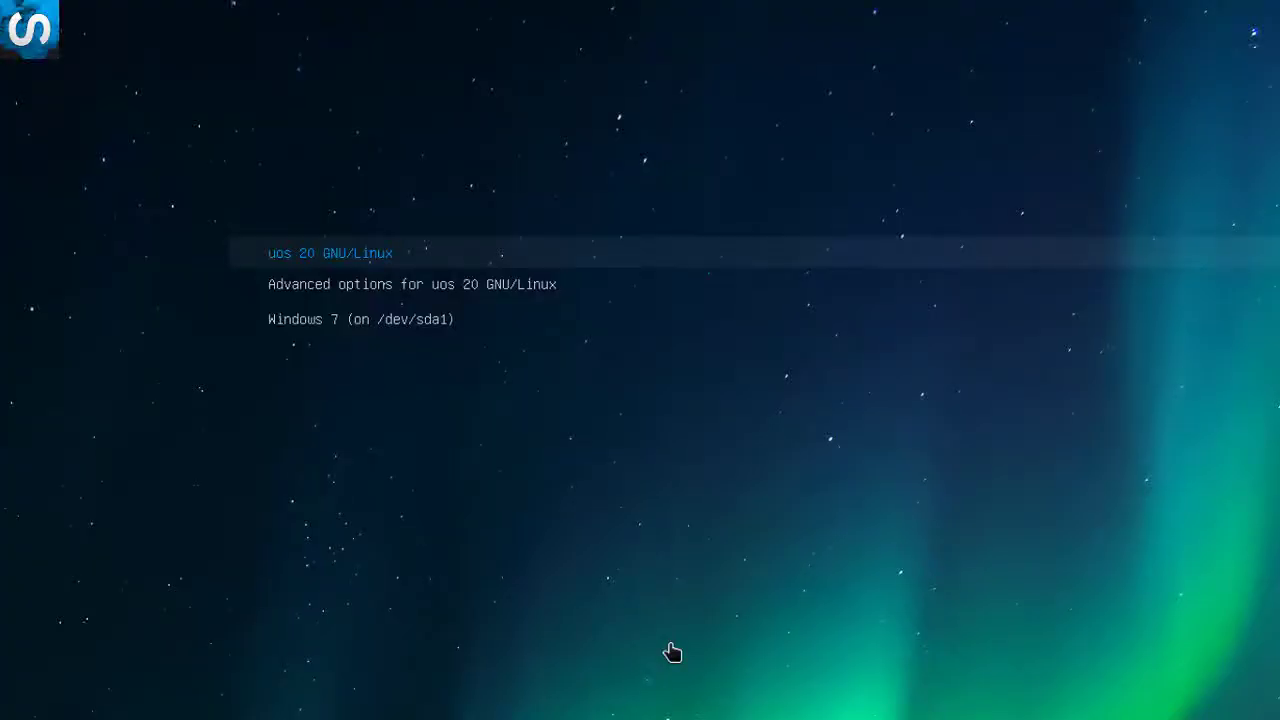
Check that Windows 7 is listed in GRUB, then boot uos 20 GNU/Linux.
{"action": "key", "text": "Down"}
{"action": "key", "text": "Down"}
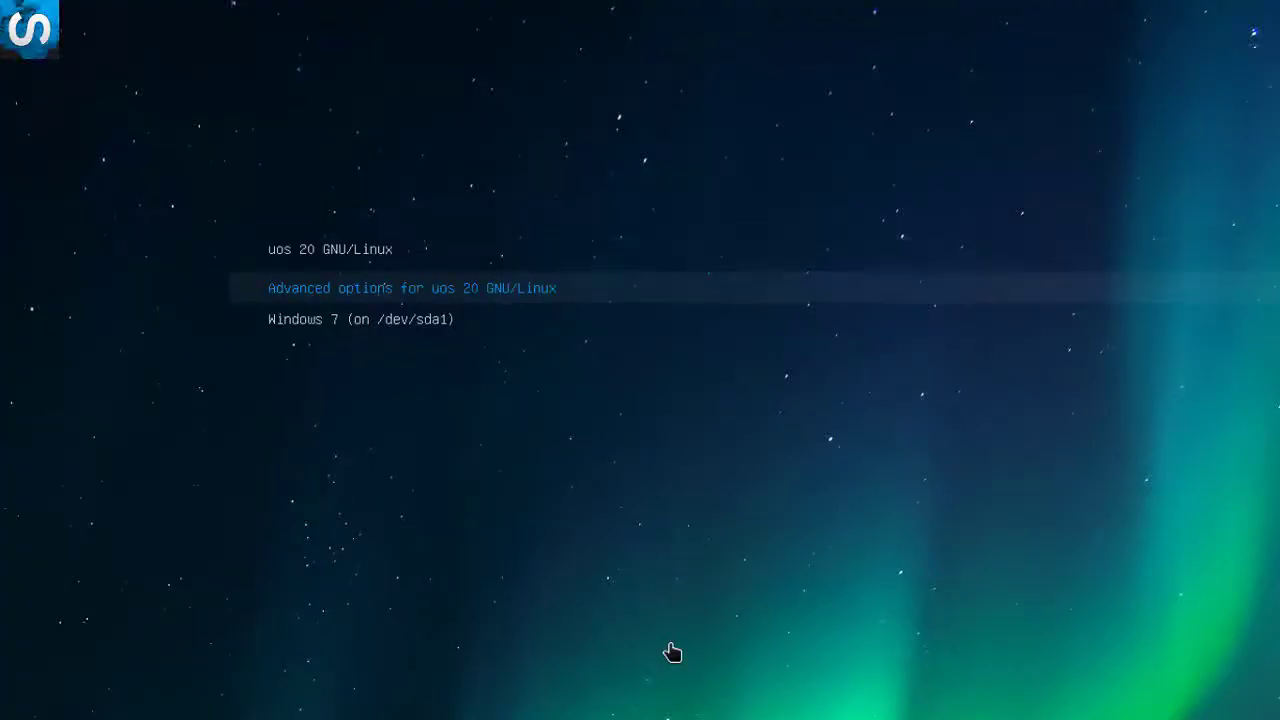
{"action": "key", "text": "Up"}
{"action": "key", "text": "Up"}
{"action": "key", "text": "Return"}
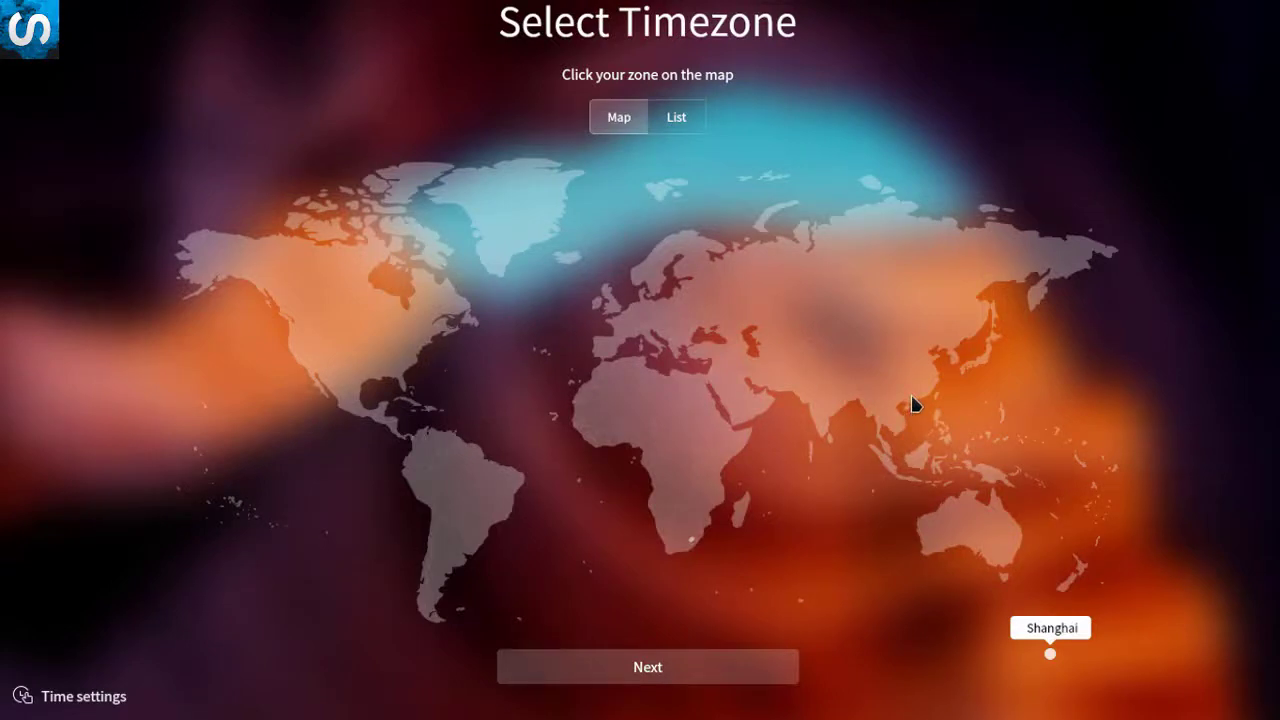
Pick a North American timezone, then enter the account details and password twice.
{"action": "left_click", "coordinate": [357, 328]}
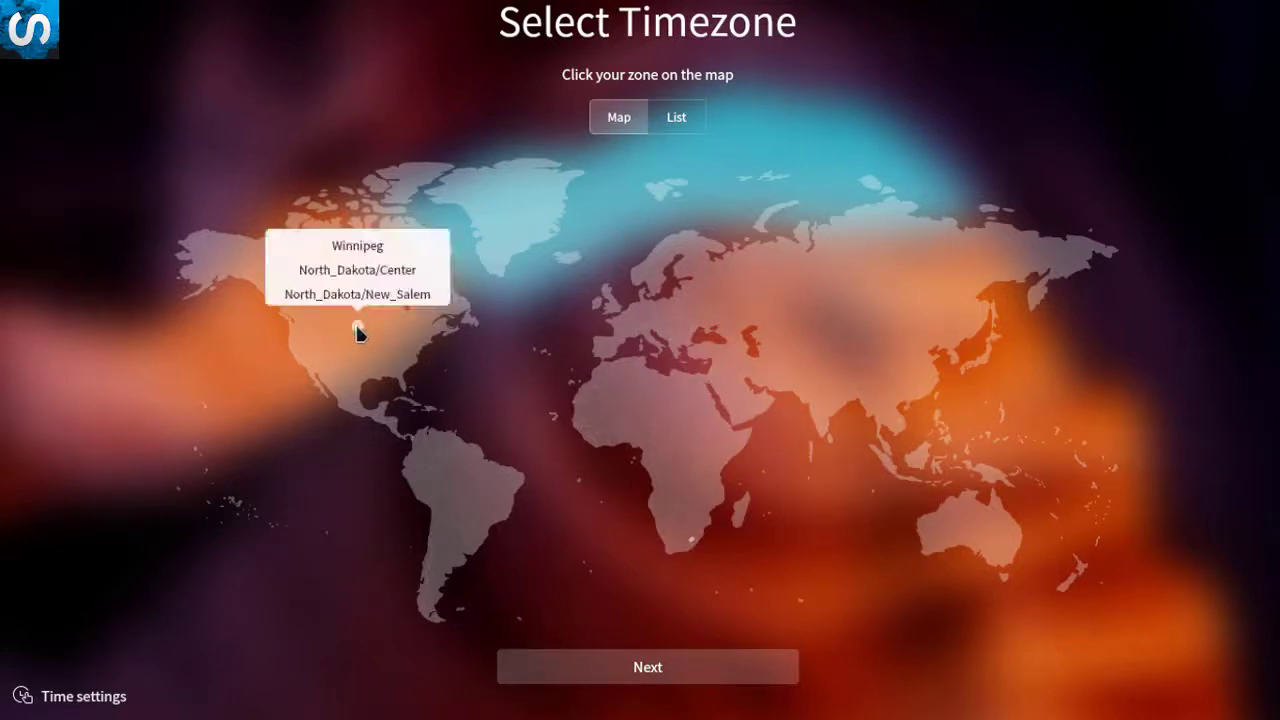
{"action": "left_click", "coordinate": [628, 668]}
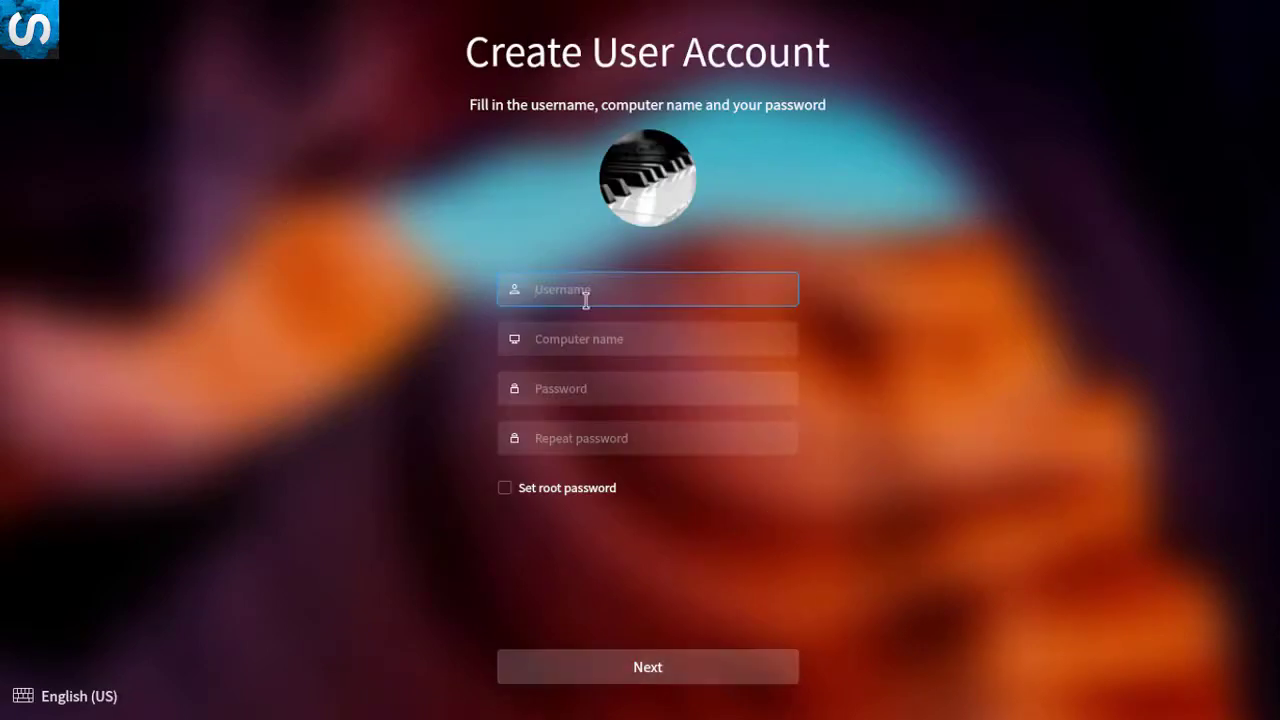
{"action": "type", "text": "softxos"}
{"action": "left_click", "coordinate": [577, 388]}
{"action": "type", "text": "s"}
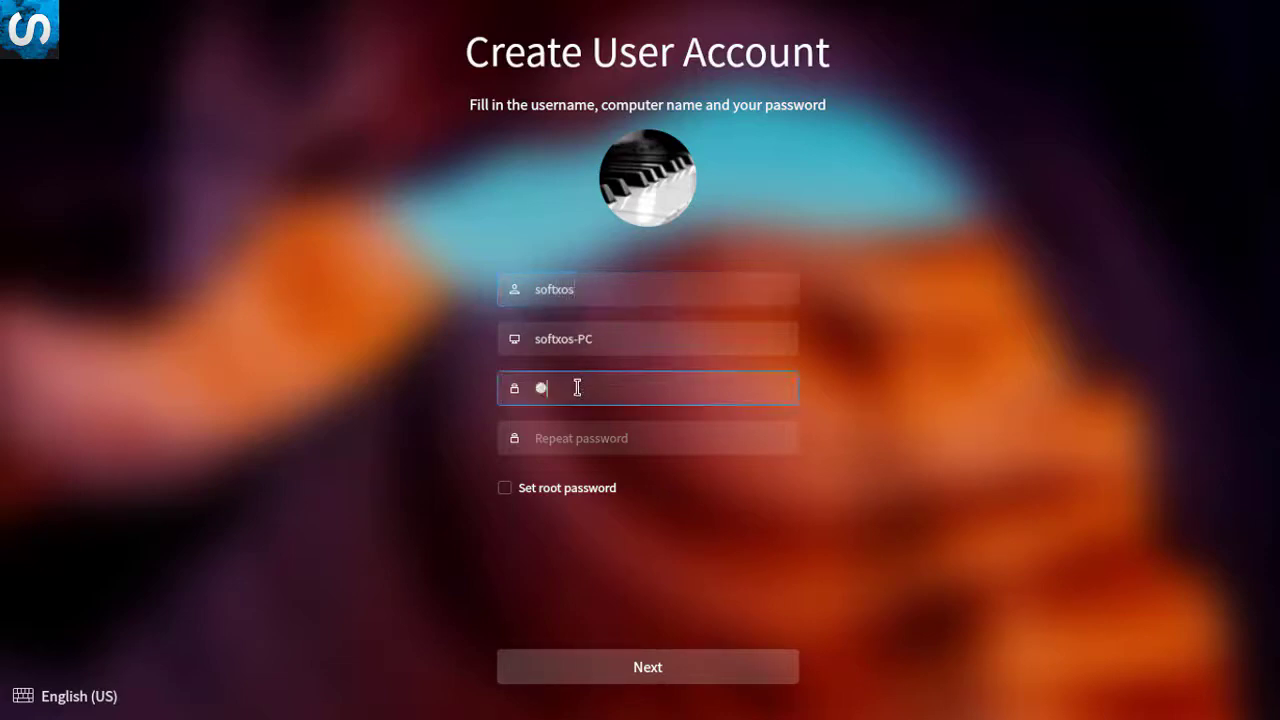
{"action": "left_click", "coordinate": [572, 437]}
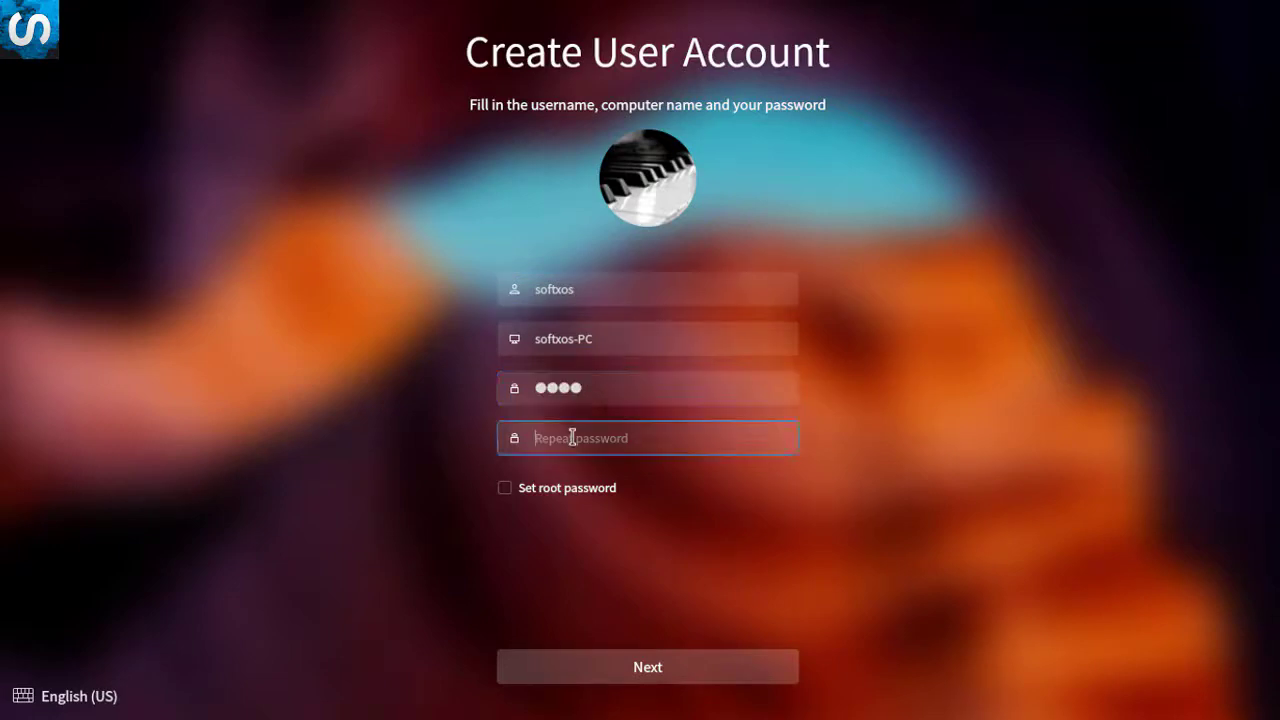
{"action": "type", "text": "so"}
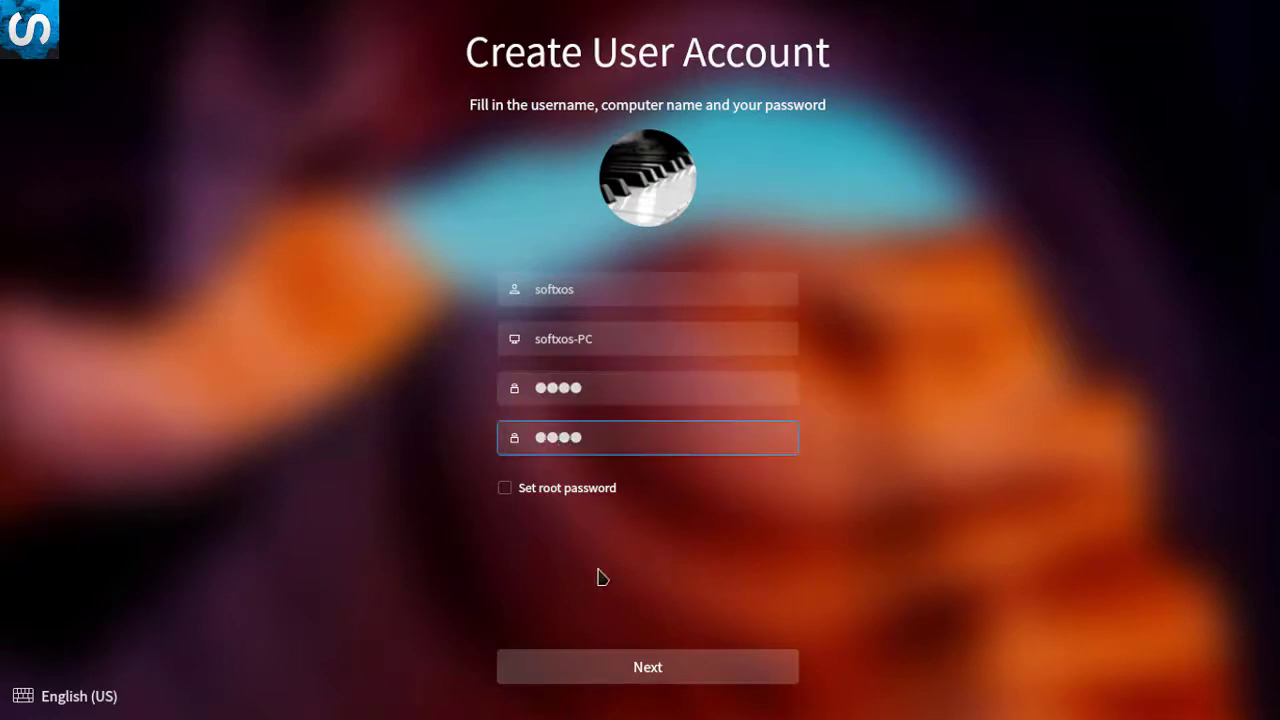
{"action": "left_click", "coordinate": [634, 671]}
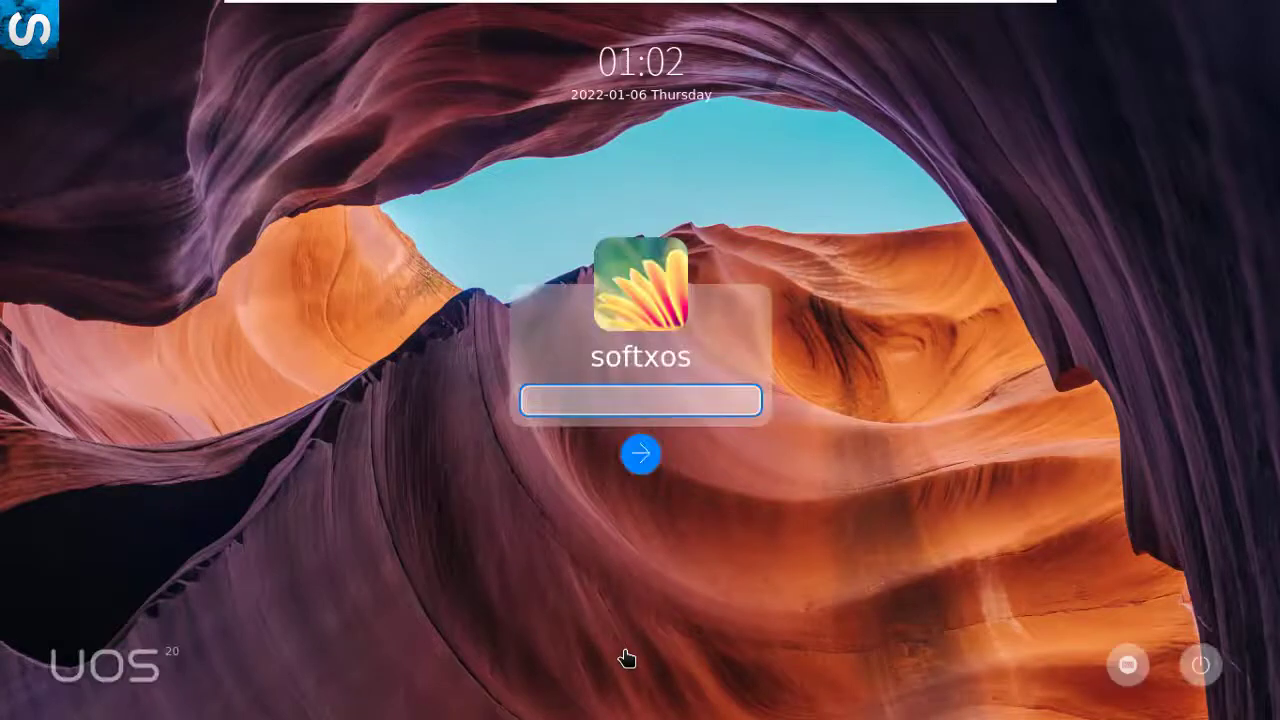
Log in with the account password and pick Fashion Mode in the welcome wizard.
{"action": "type", "text": "***"}
{"action": "left_click", "coordinate": [640, 458]}
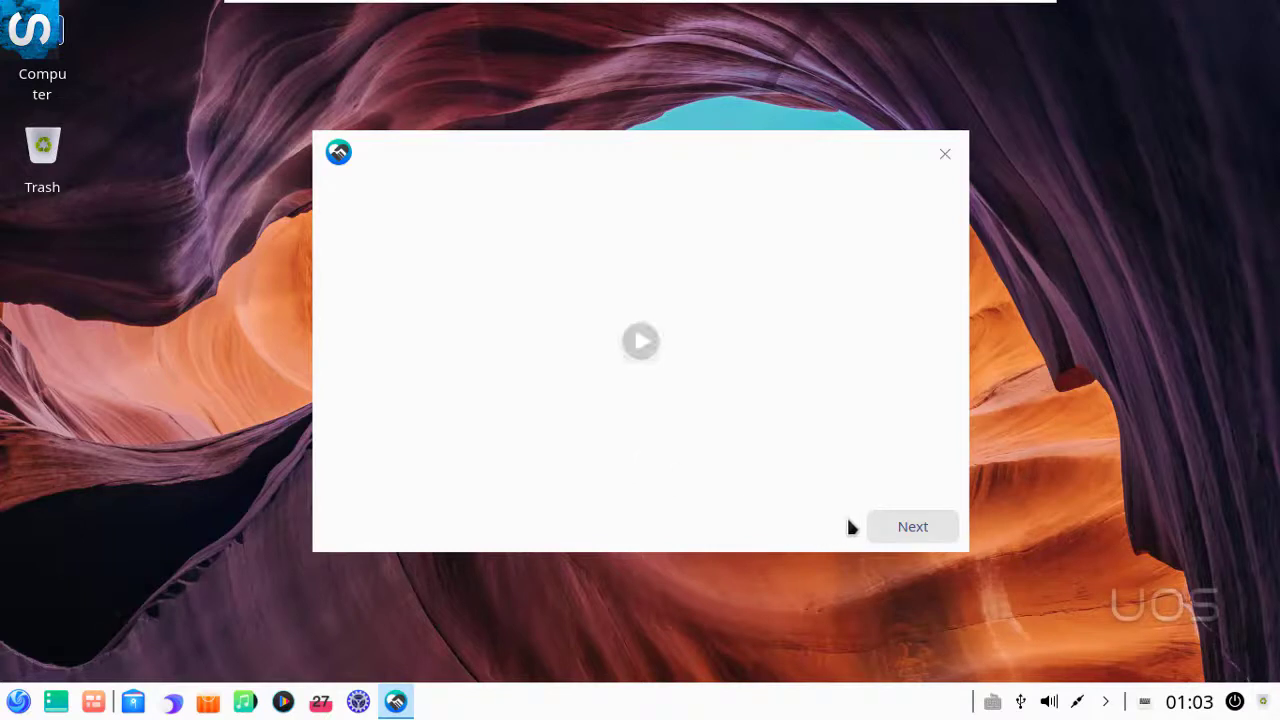
{"action": "left_click", "coordinate": [897, 532]}
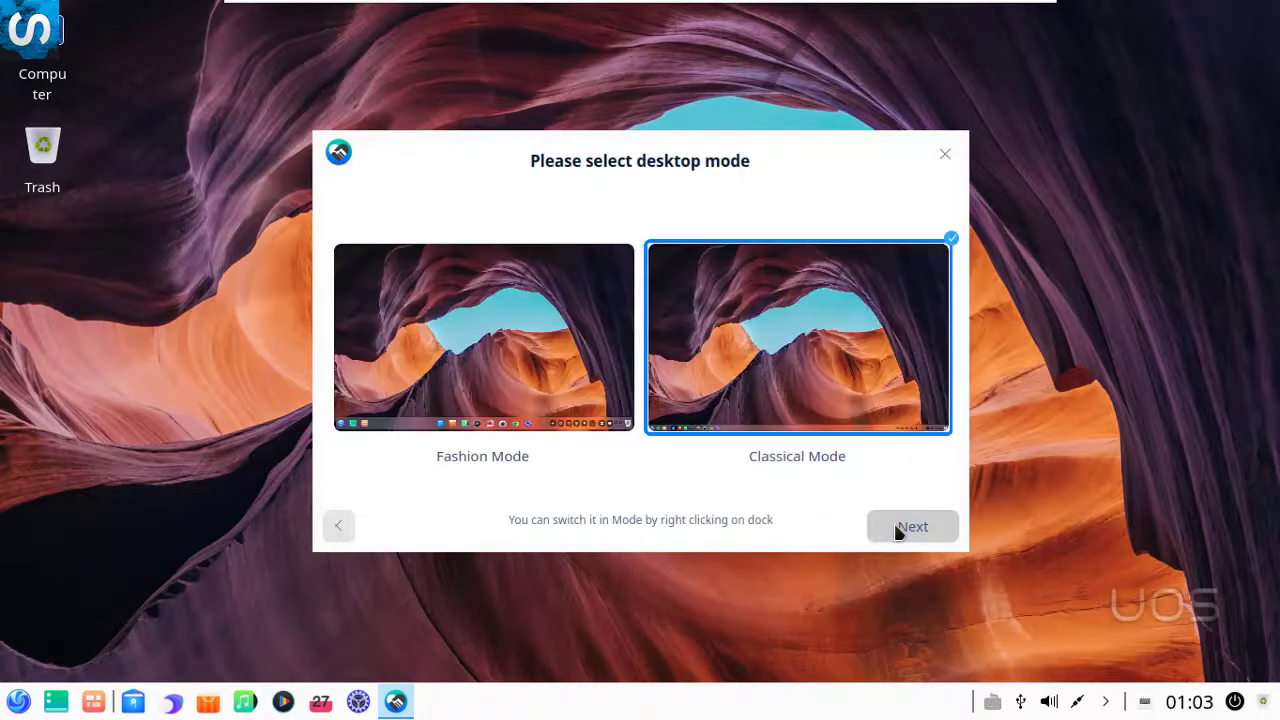
{"action": "left_click", "coordinate": [478, 370]}
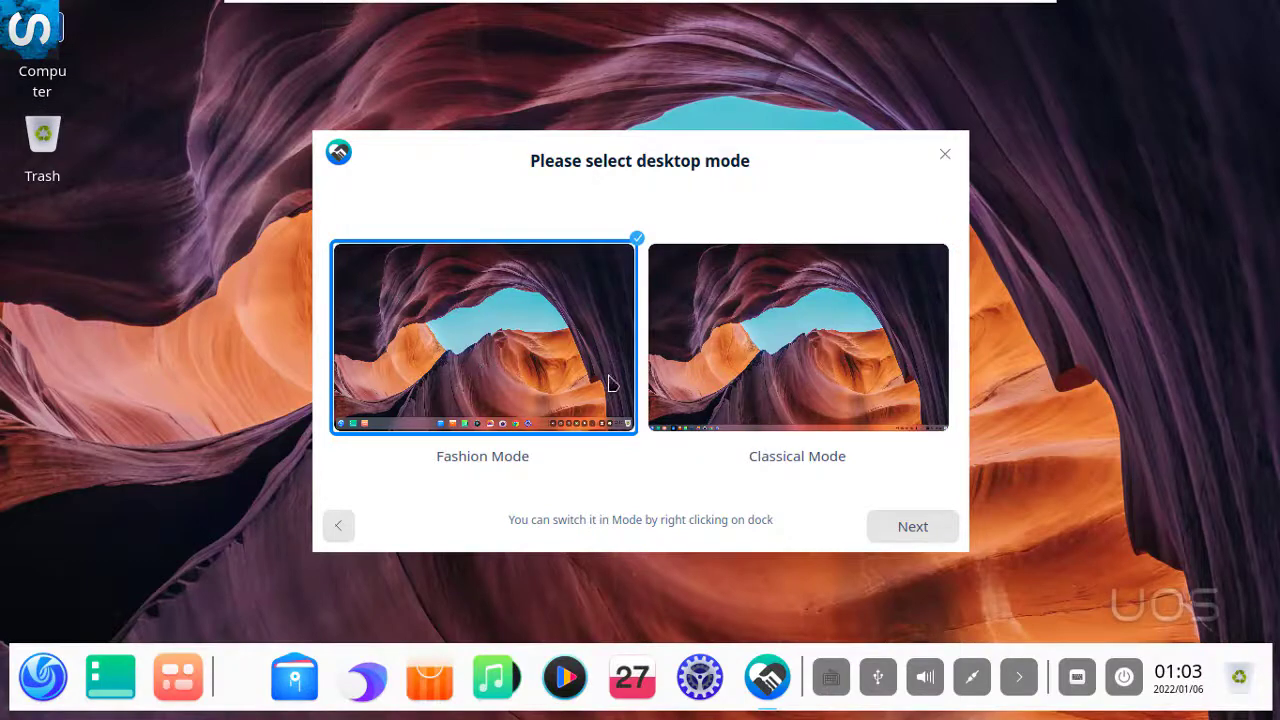
Choose Gorgeous window effects and the Papirus icon theme, then finish the welcome wizard.
{"action": "left_click", "coordinate": [923, 531]}
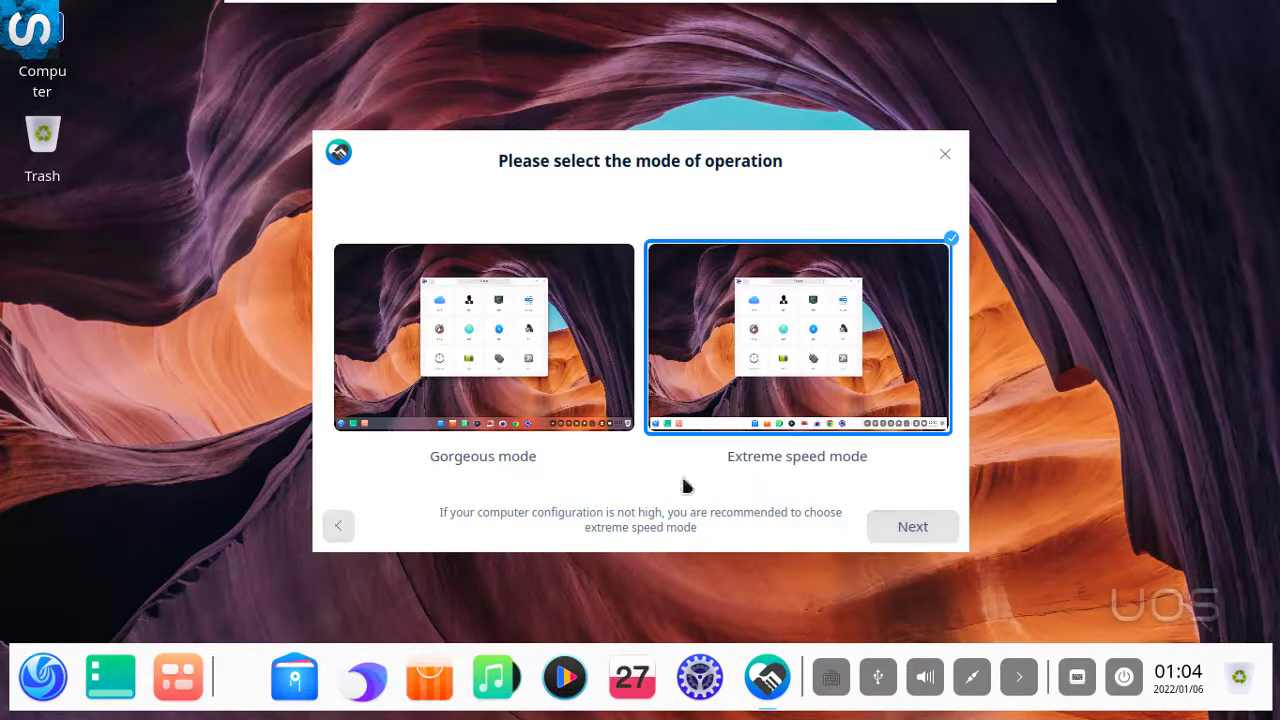
{"action": "left_click", "coordinate": [527, 370]}
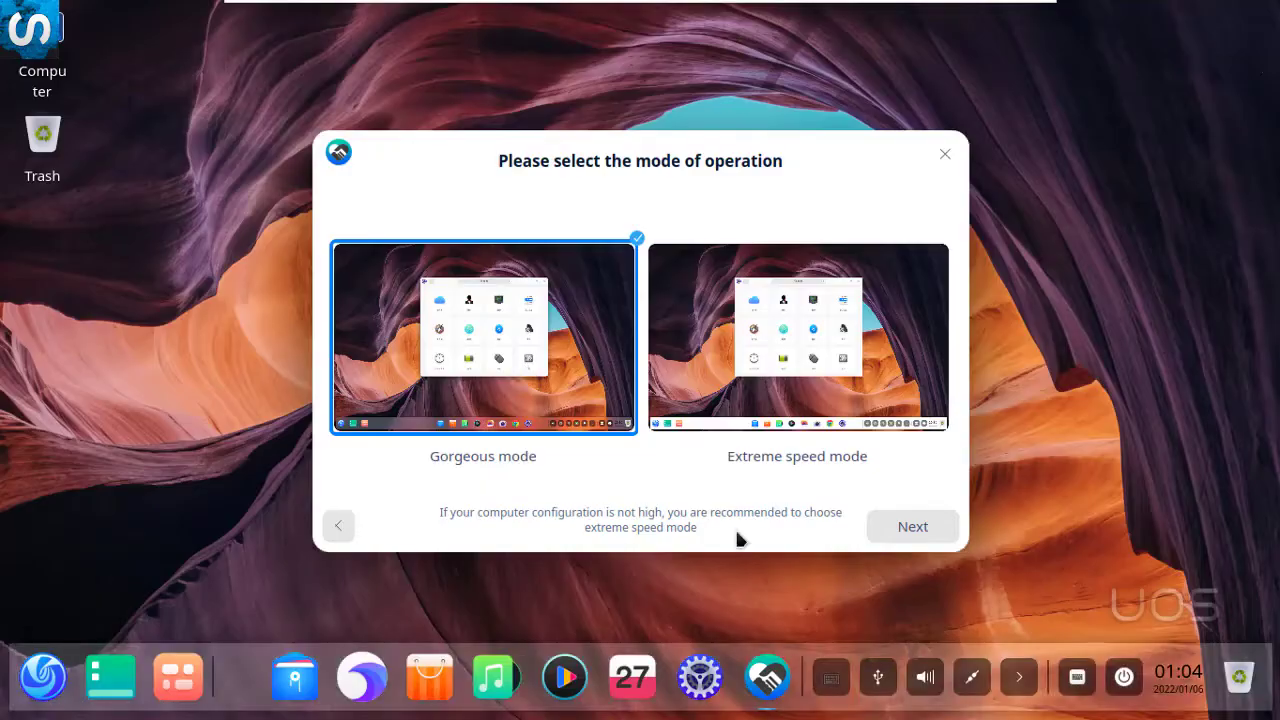
{"action": "left_click", "coordinate": [914, 524]}
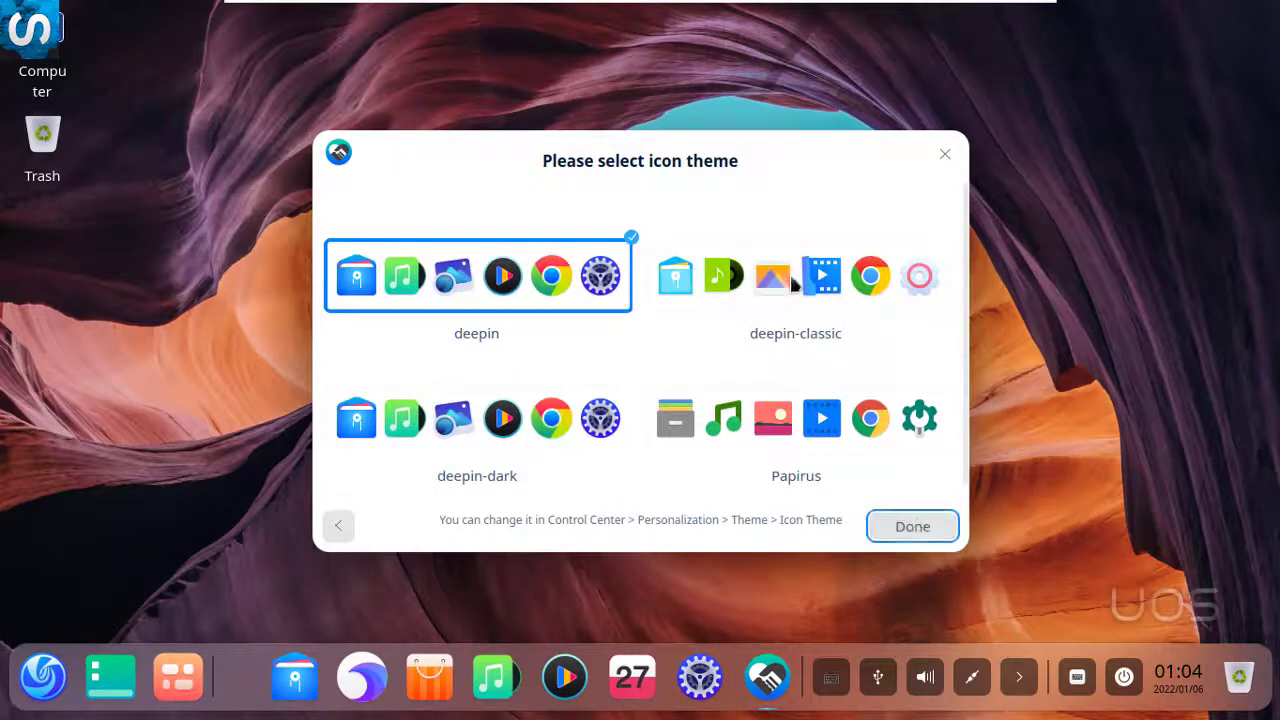
{"action": "left_click", "coordinate": [651, 270]}
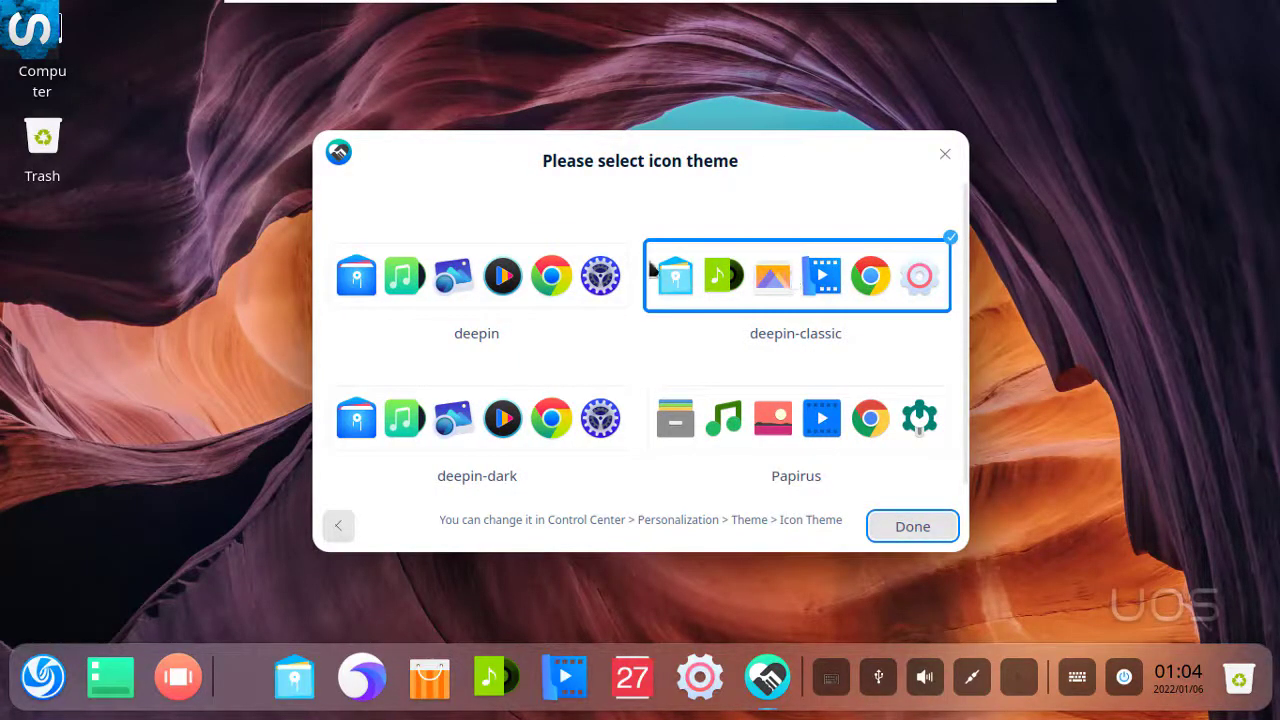
{"action": "left_click", "coordinate": [719, 418]}
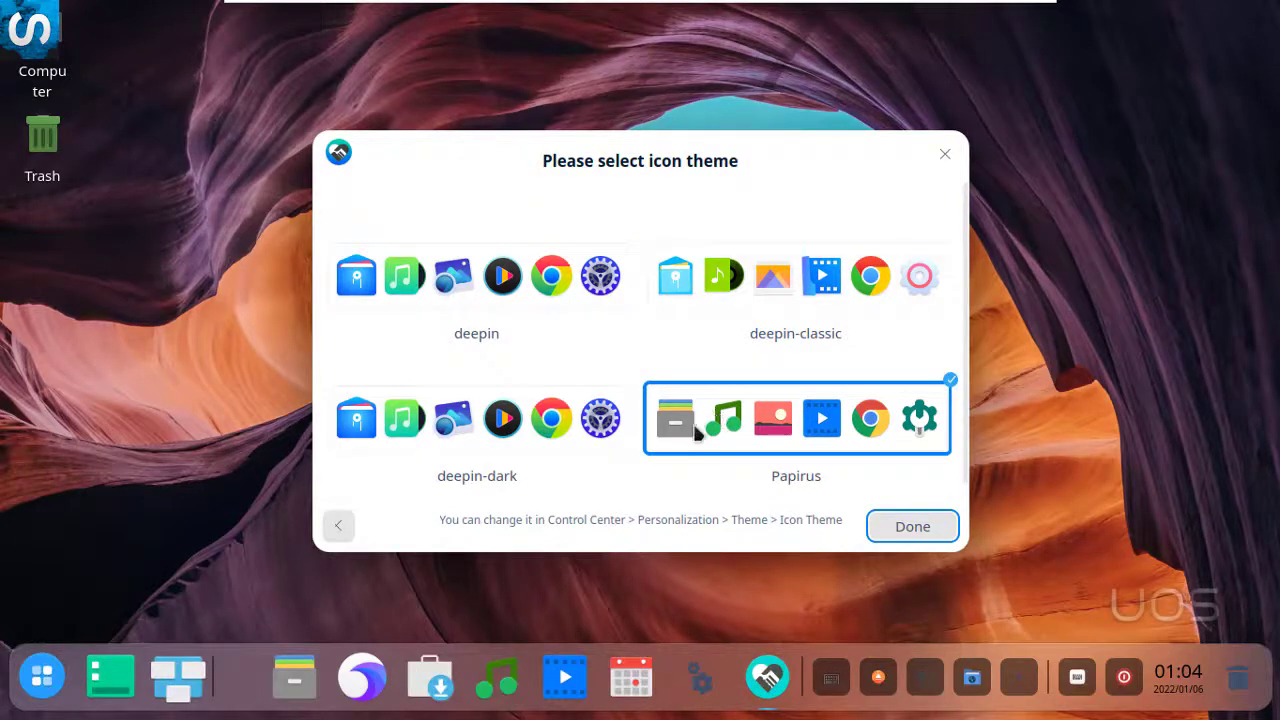
{"action": "left_click", "coordinate": [913, 527]}
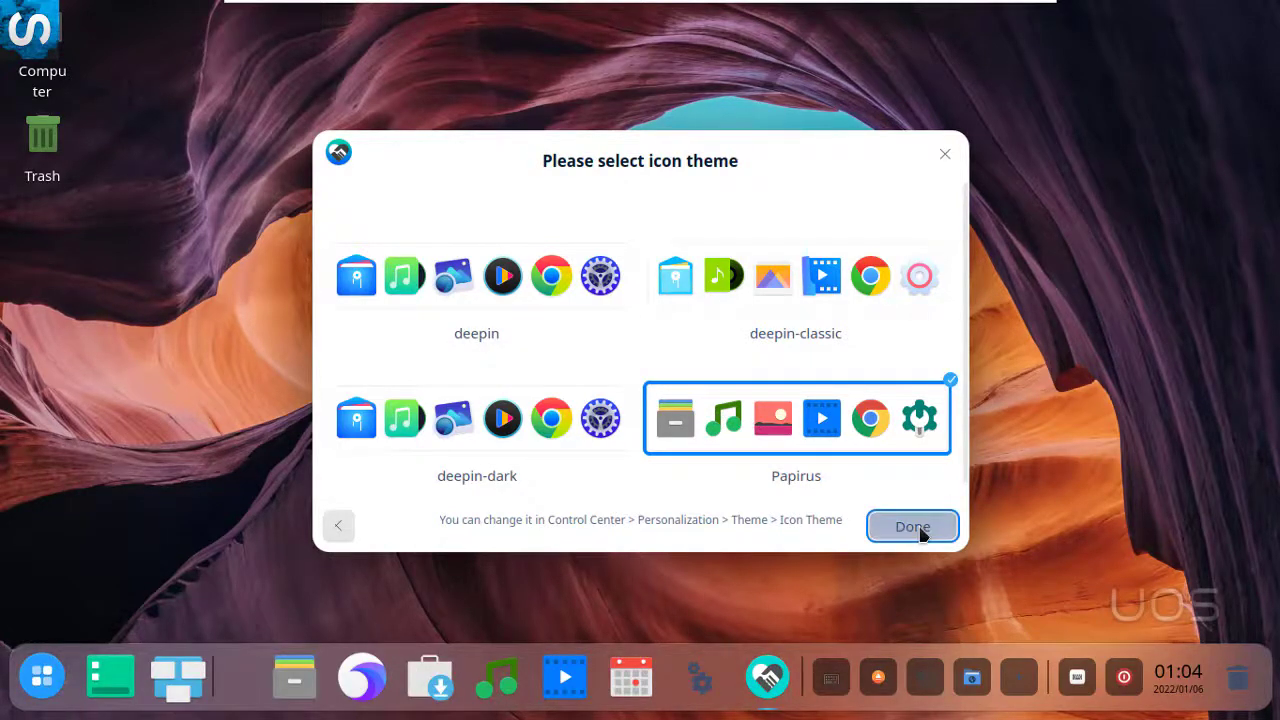
{"action": "left_click", "coordinate": [42, 677]}
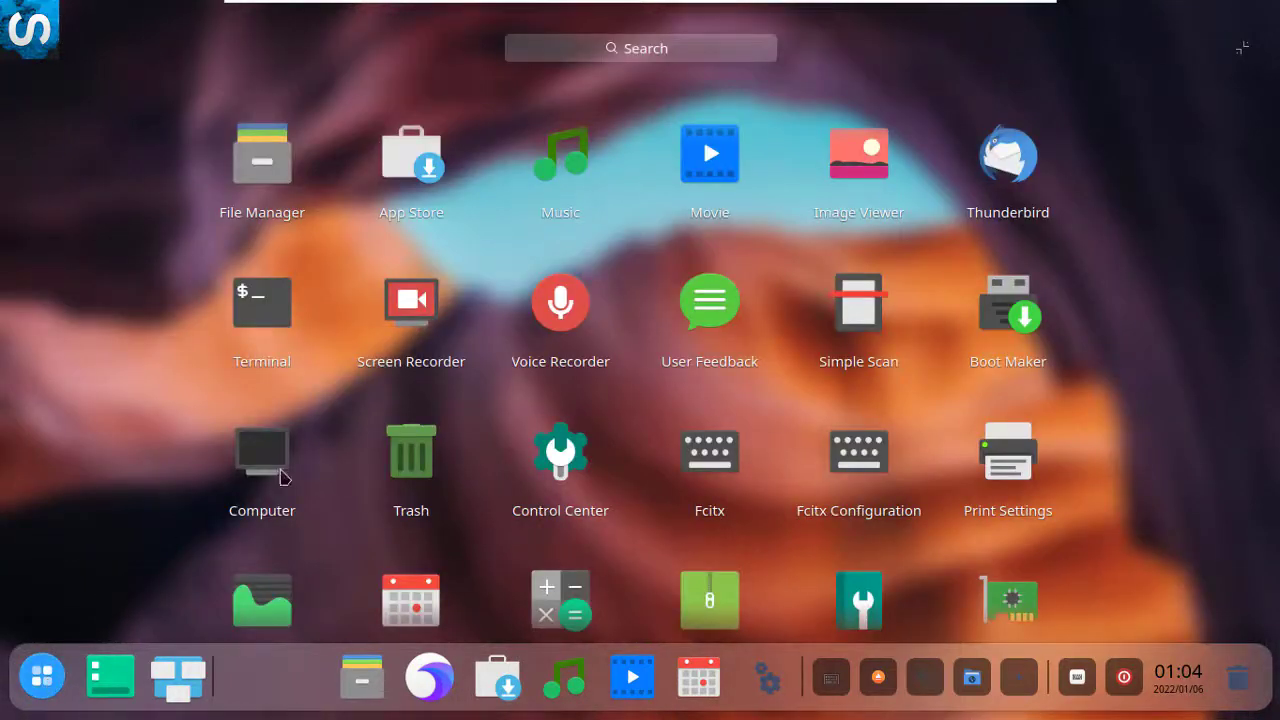
{"action": "left_click", "coordinate": [1180, 378]}
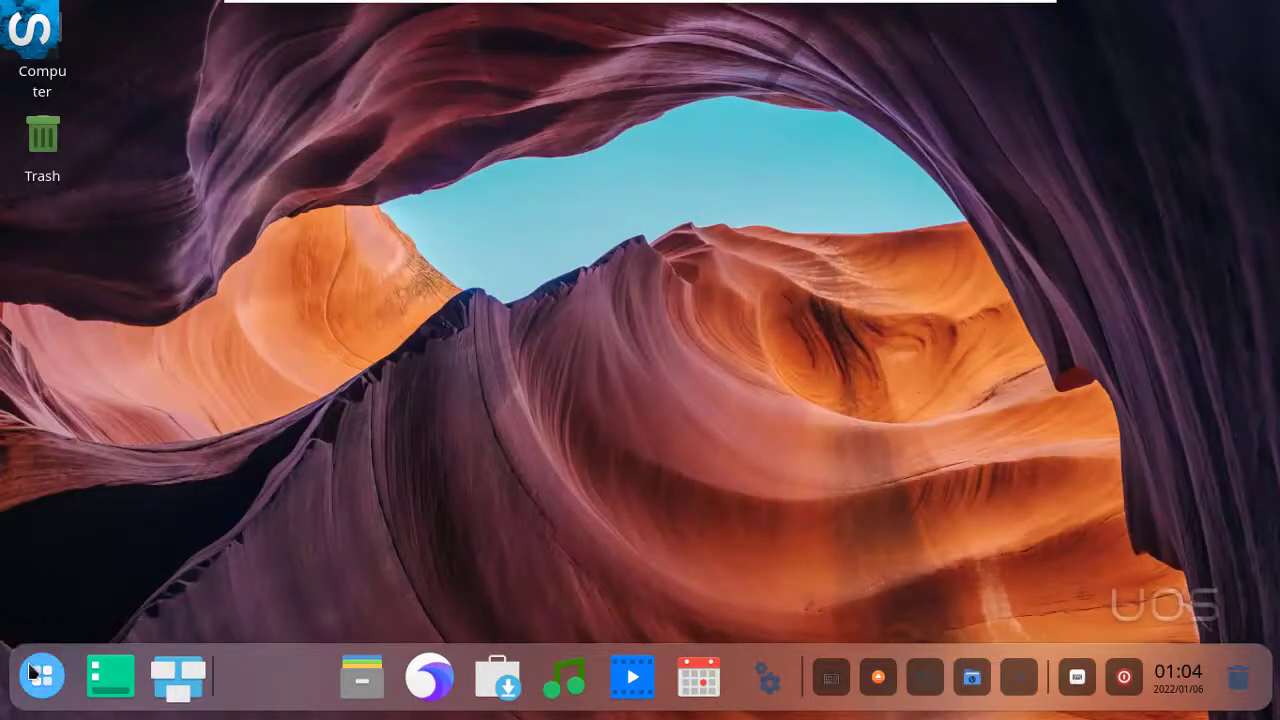
{"action": "left_click", "coordinate": [32, 668]}
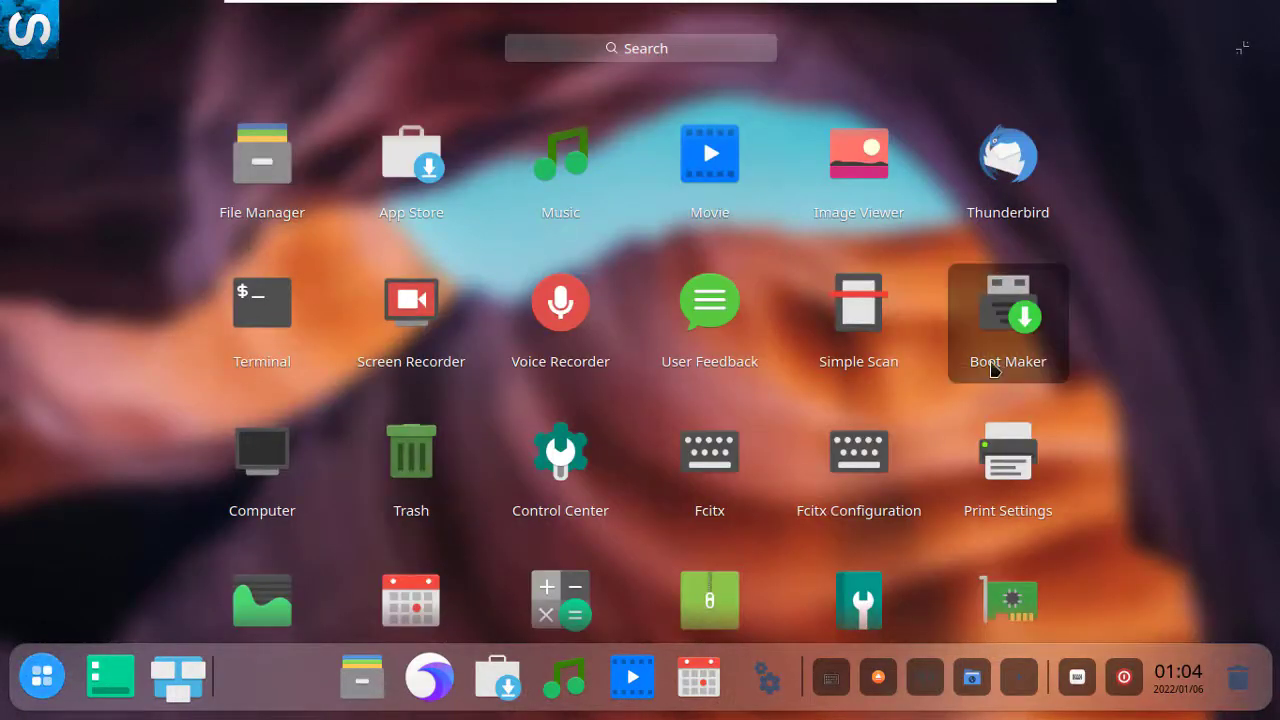
{"action": "scroll", "coordinate": [993, 370], "scroll_direction": "down", "scroll_amount": 2}
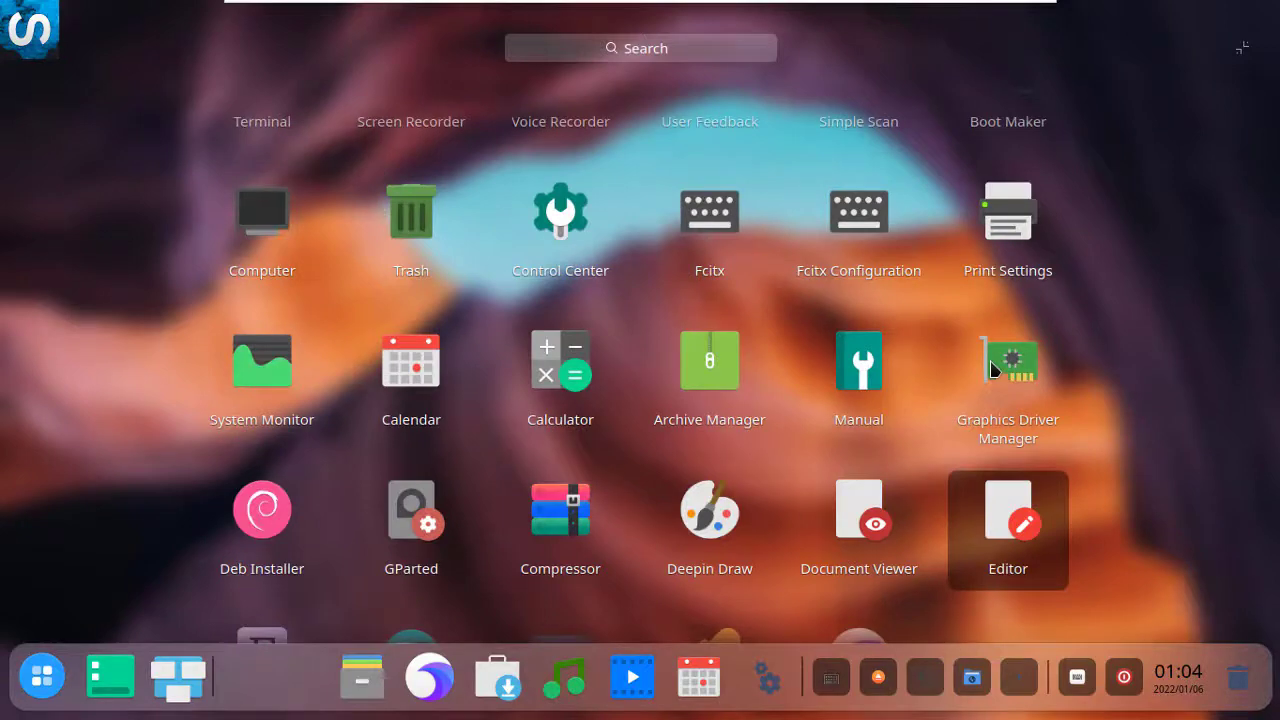
{"action": "scroll", "coordinate": [993, 370], "scroll_direction": "down", "scroll_amount": 2}
{"action": "key", "text": "Left"}
{"action": "key", "text": "Left"}
{"action": "key", "text": "Left"}
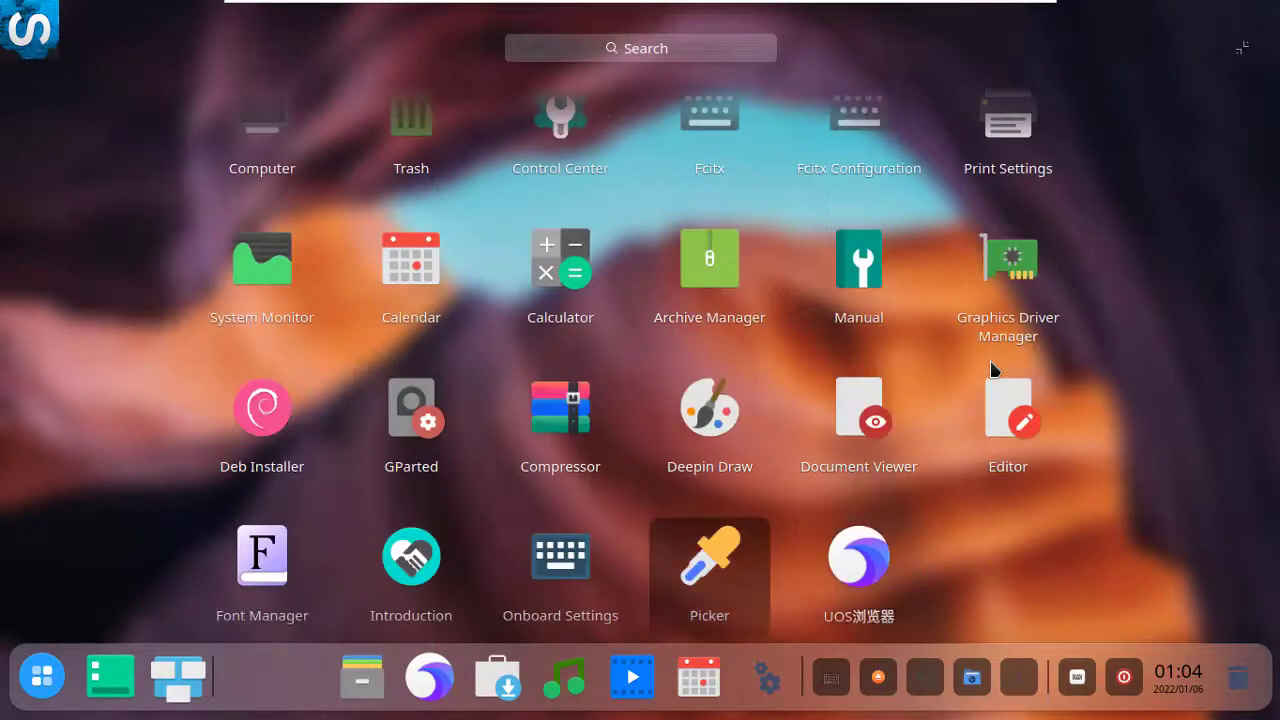
{"action": "key", "text": "Up"}
{"action": "key", "text": "Up"}
{"action": "key", "text": "Up"}
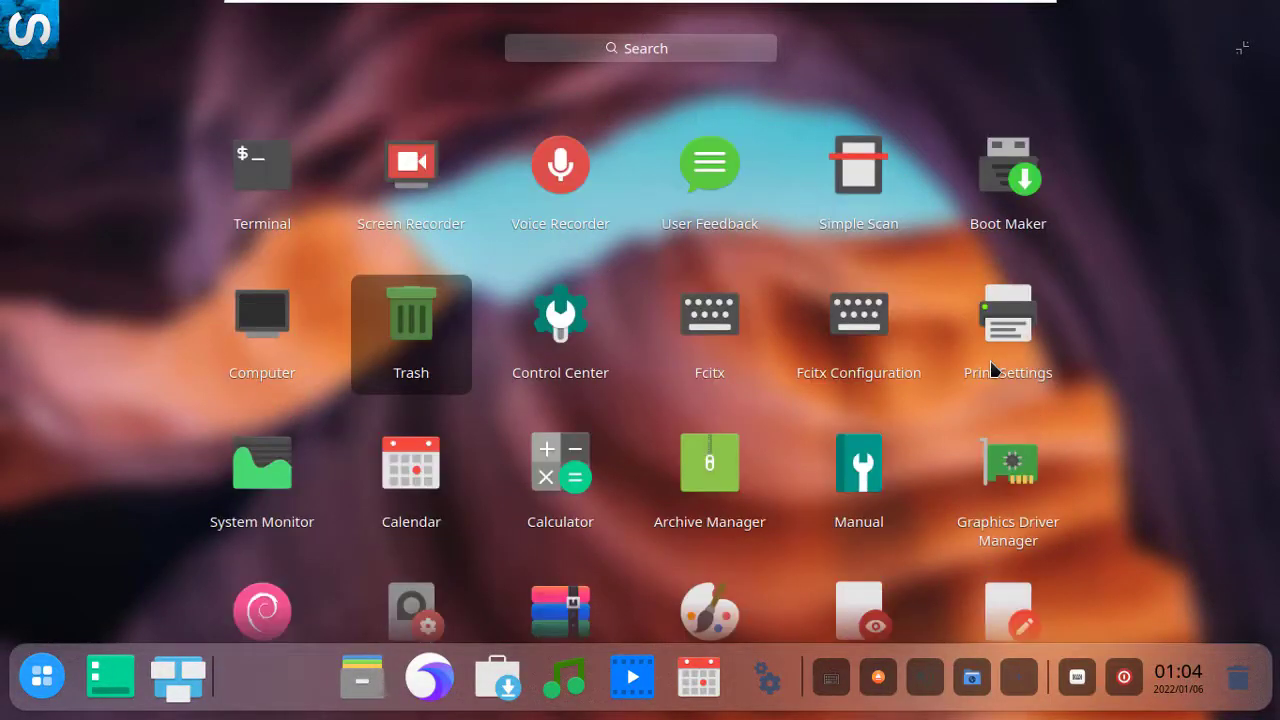
{"action": "key", "text": "Right"}
{"action": "key", "text": "Up"}
{"action": "key", "text": "Up"}
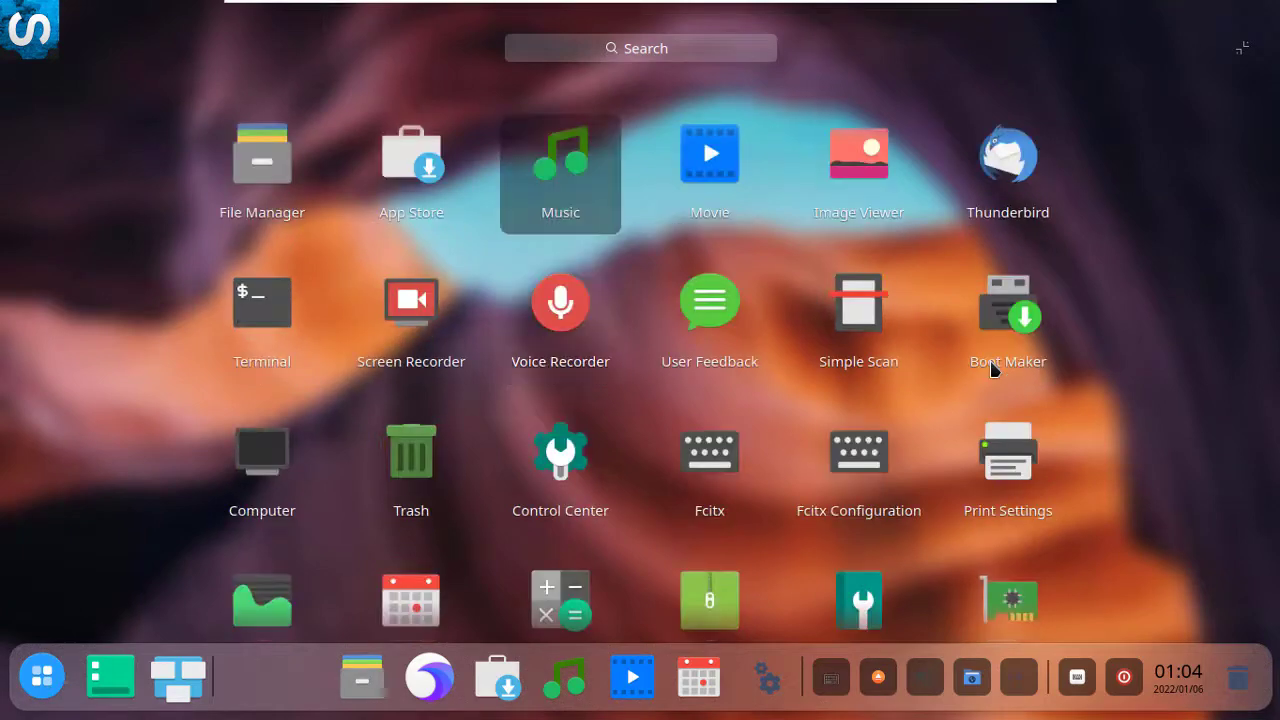
{"action": "left_click", "coordinate": [1241, 50]}
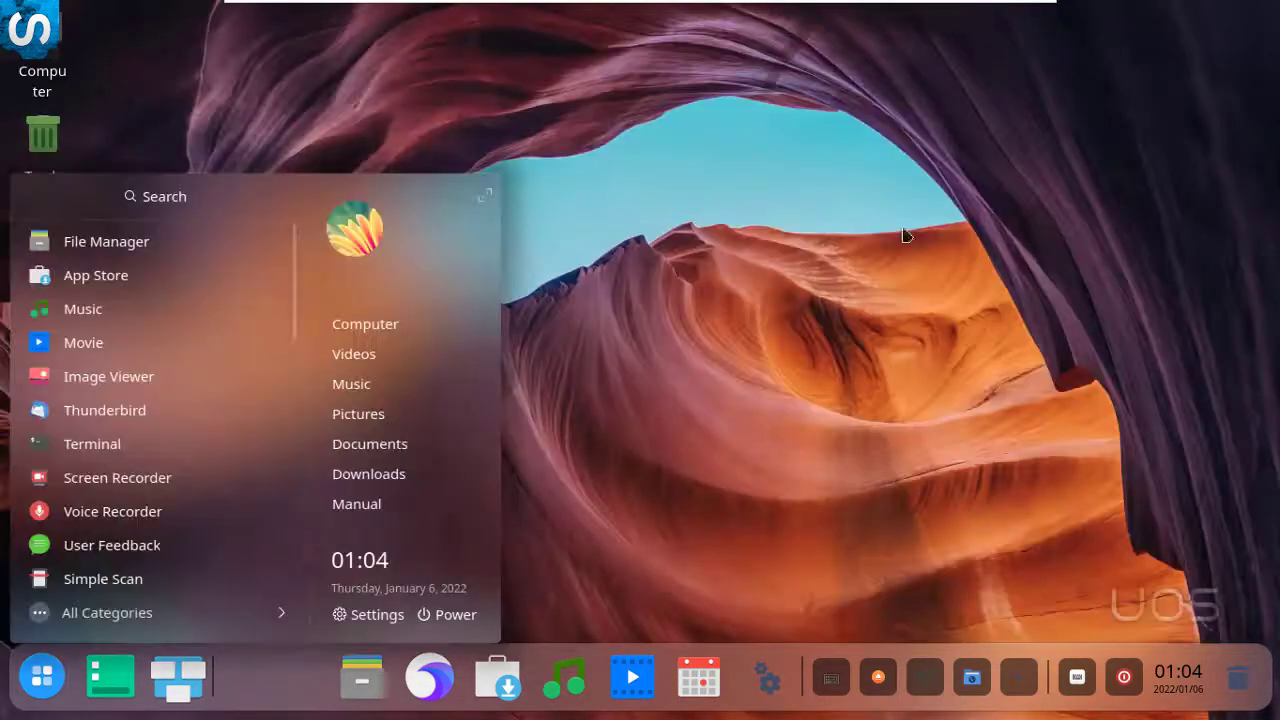
{"action": "left_click", "coordinate": [484, 197]}
{"action": "left_click", "coordinate": [38, 686]}
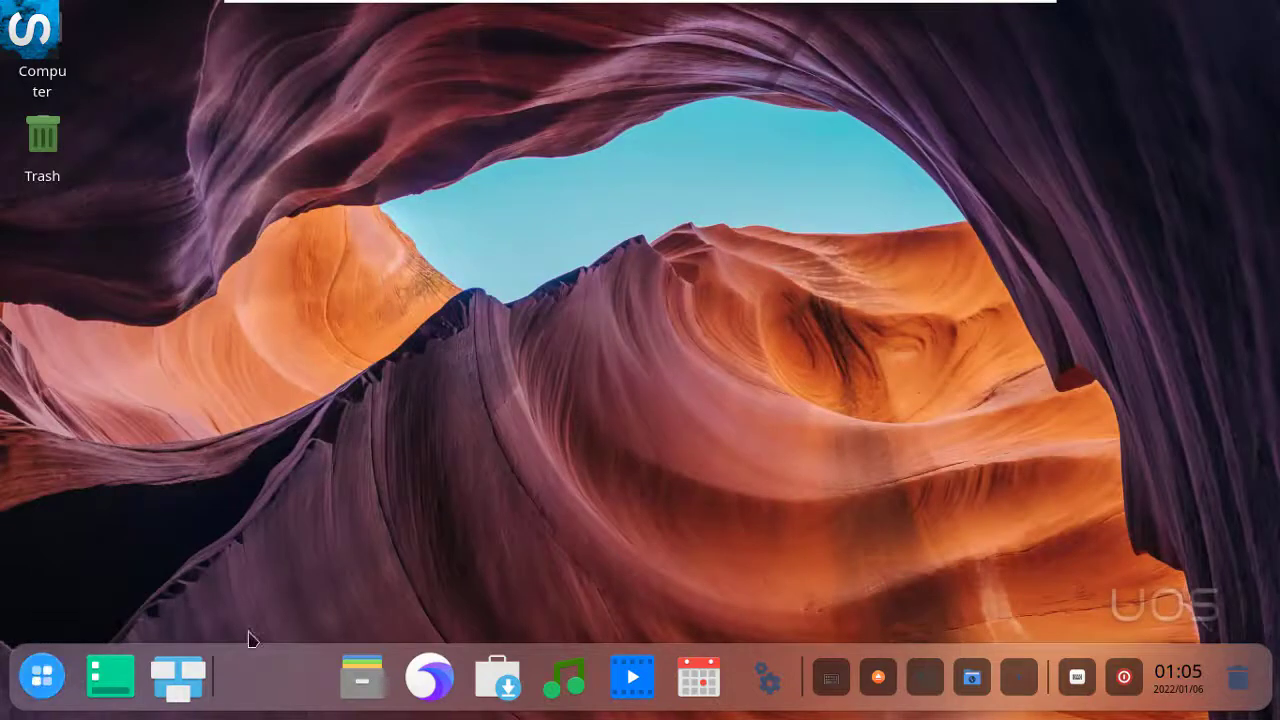
{"action": "left_click", "coordinate": [362, 688]}
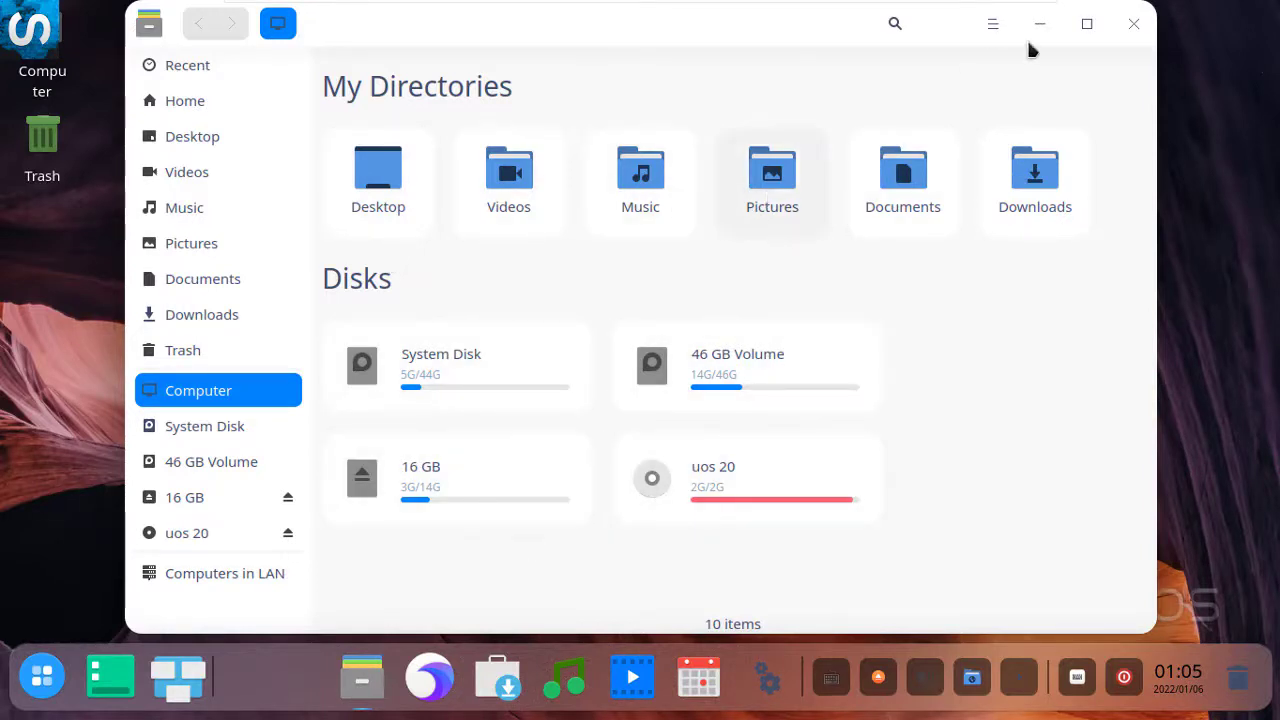
{"action": "left_click", "coordinate": [1133, 24]}
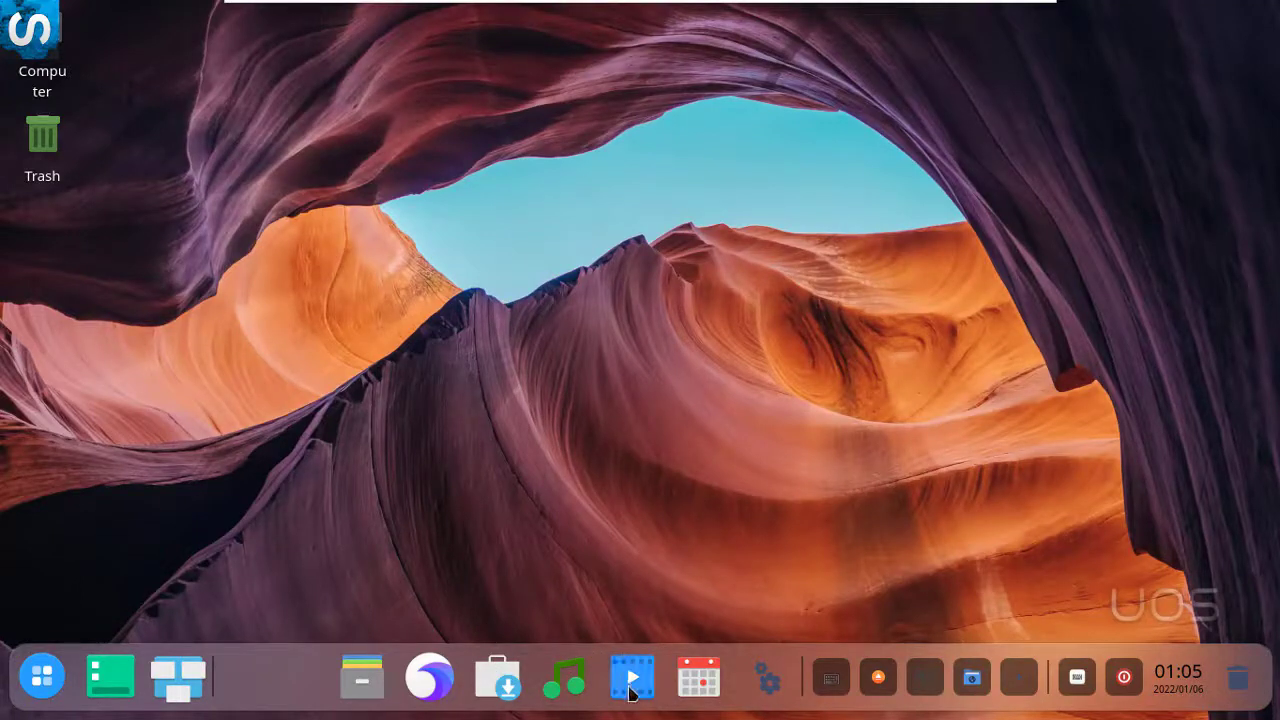
Open Control Center from the dock, look over its settings categories, then close it.
{"action": "left_click", "coordinate": [768, 680]}
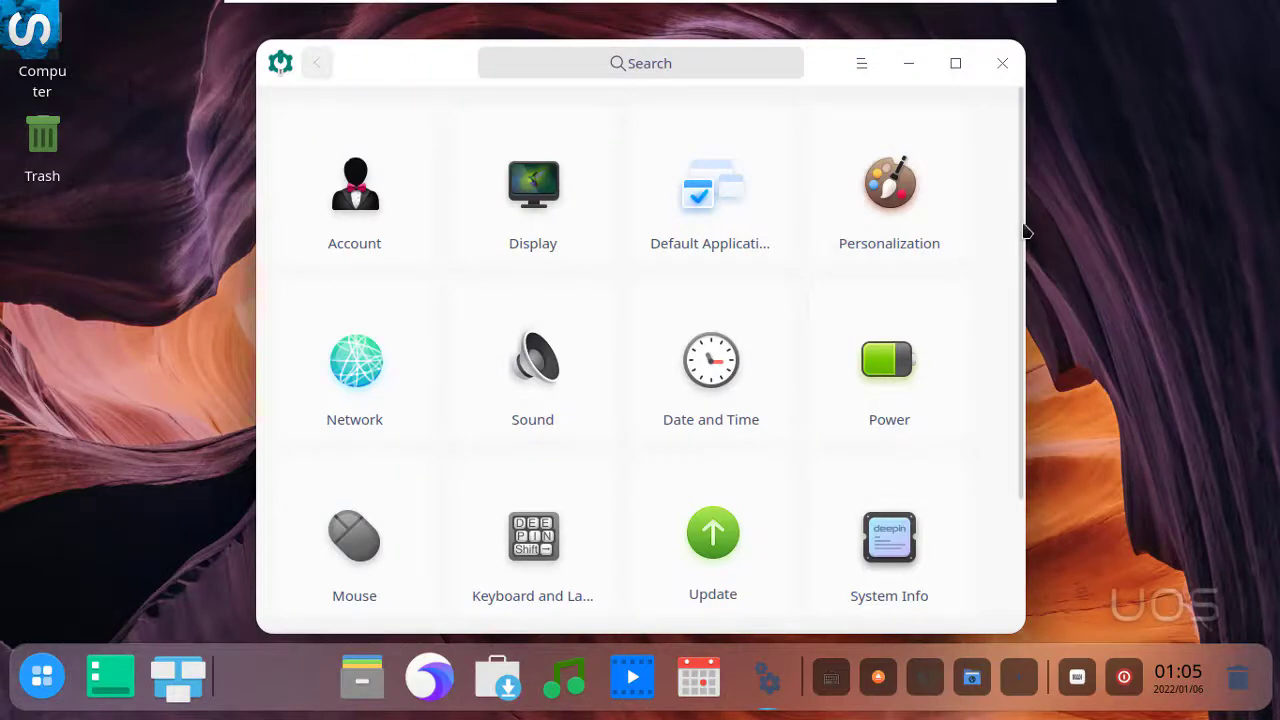
{"action": "scroll", "coordinate": [1020, 260], "scroll_direction": "down", "scroll_amount": 3}
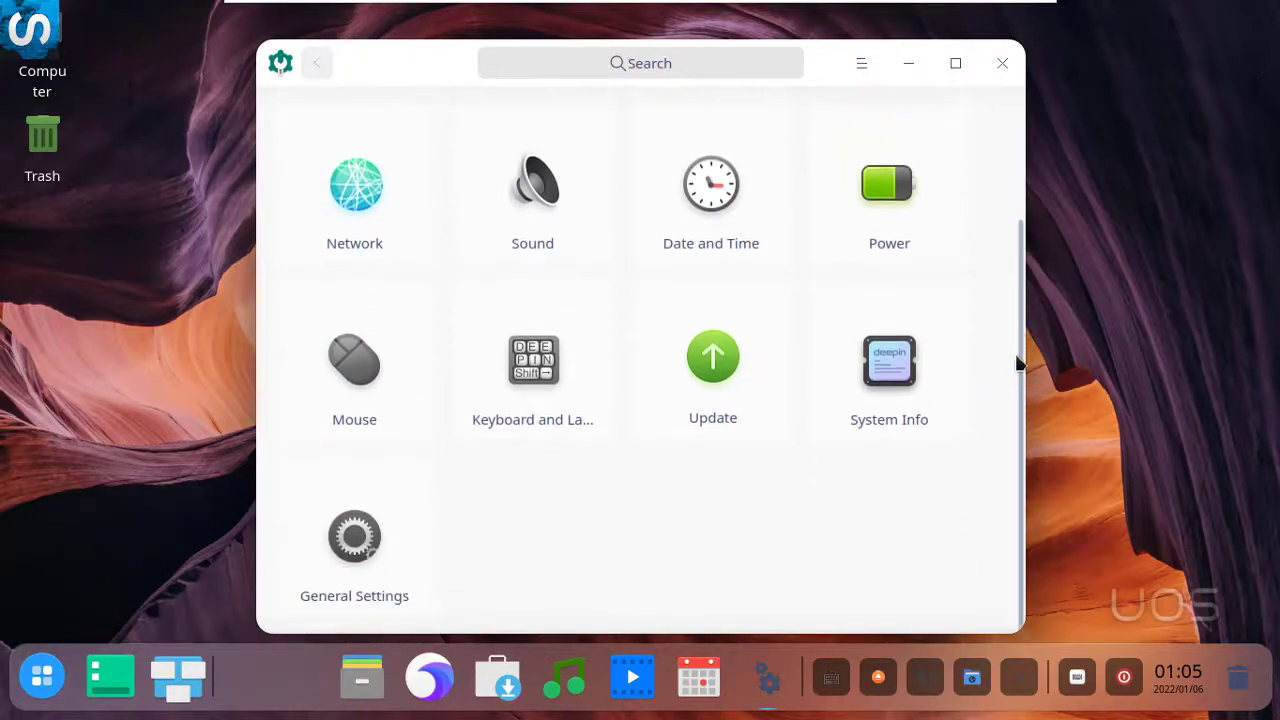
{"action": "scroll", "coordinate": [1010, 235], "scroll_direction": "up", "scroll_amount": 2}
{"action": "scroll", "coordinate": [1007, 200], "scroll_direction": "up", "scroll_amount": 1}
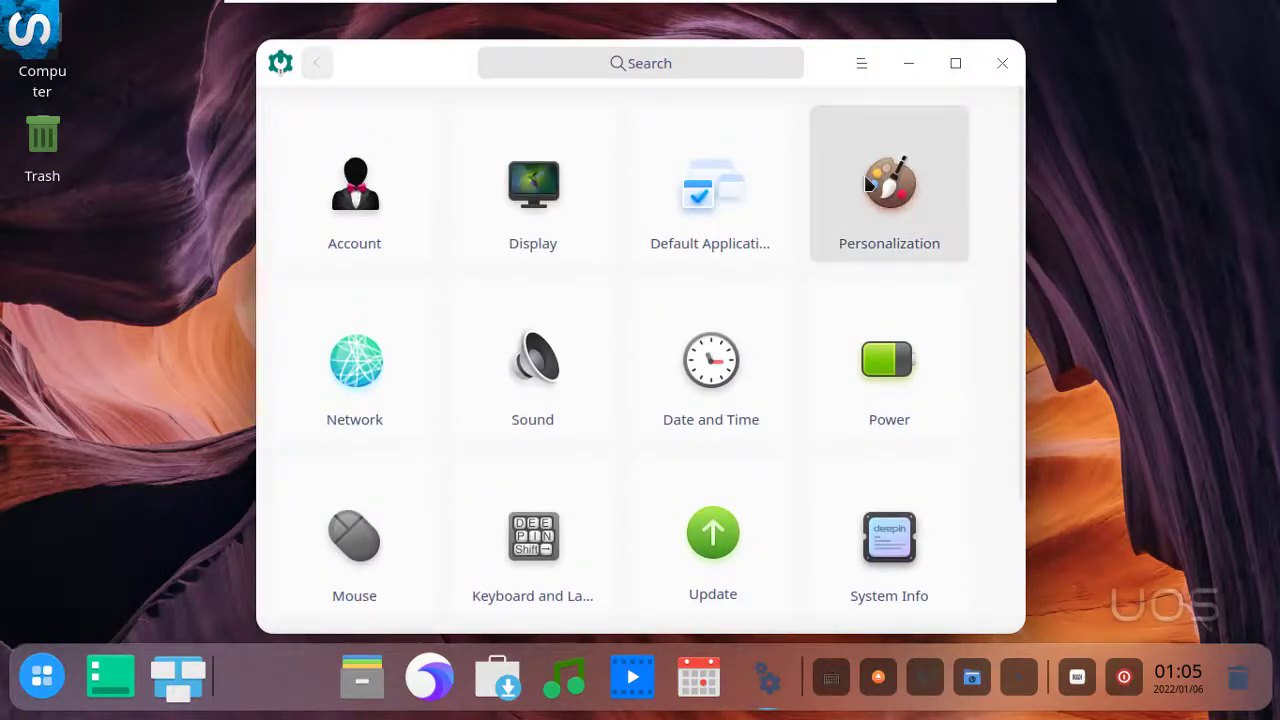
{"action": "left_click", "coordinate": [1003, 64]}
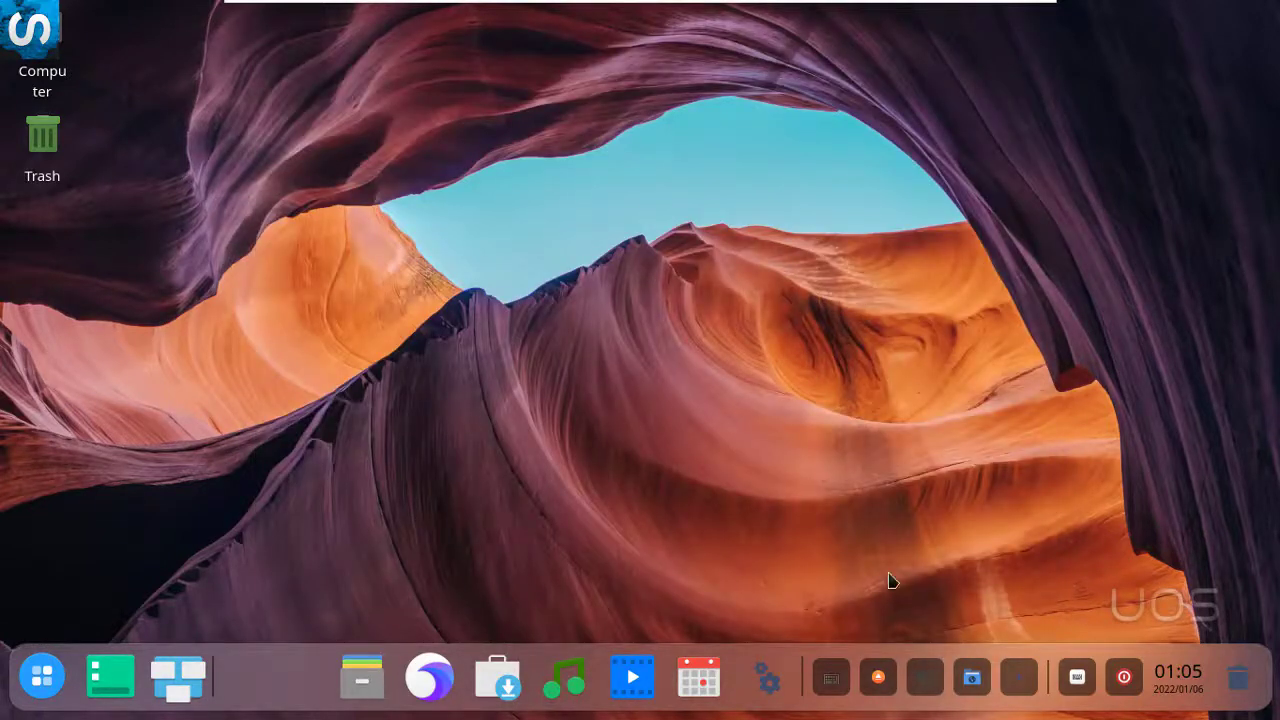
Toggle the dock tray fold button, leaving the tray icons collapsed.
{"action": "left_click", "coordinate": [1022, 692]}
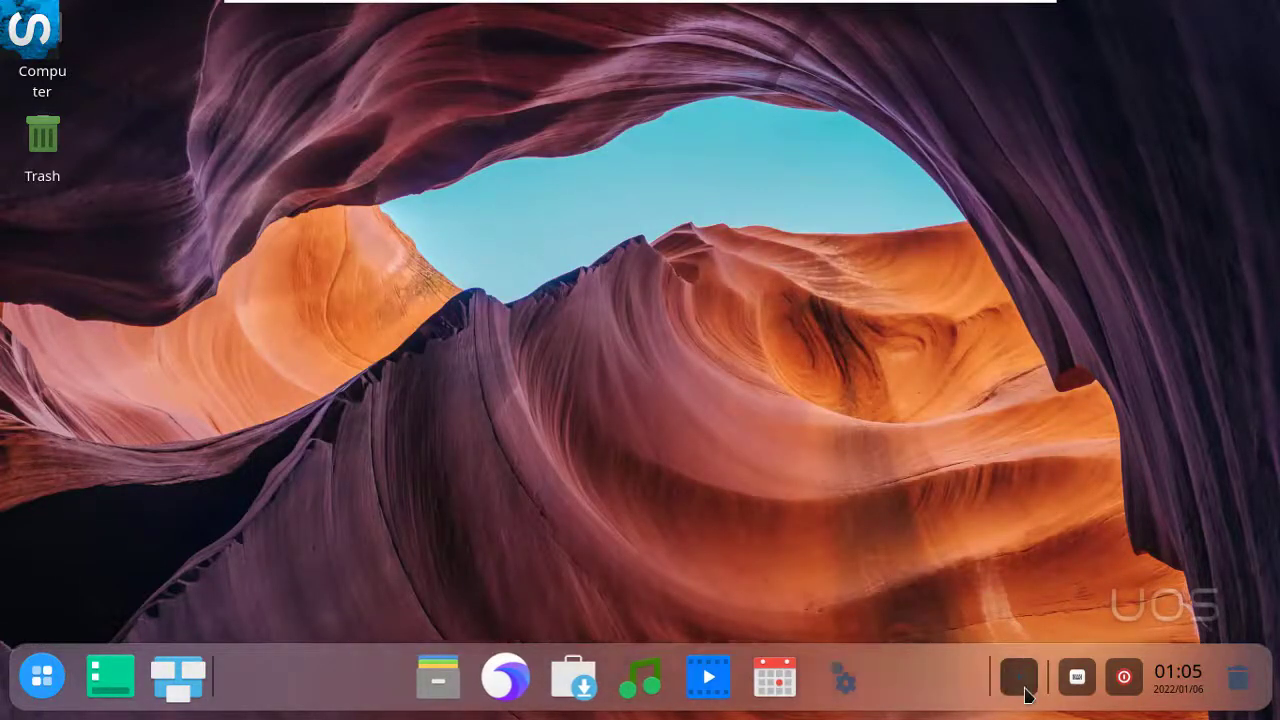
{"action": "left_click", "coordinate": [1022, 692]}
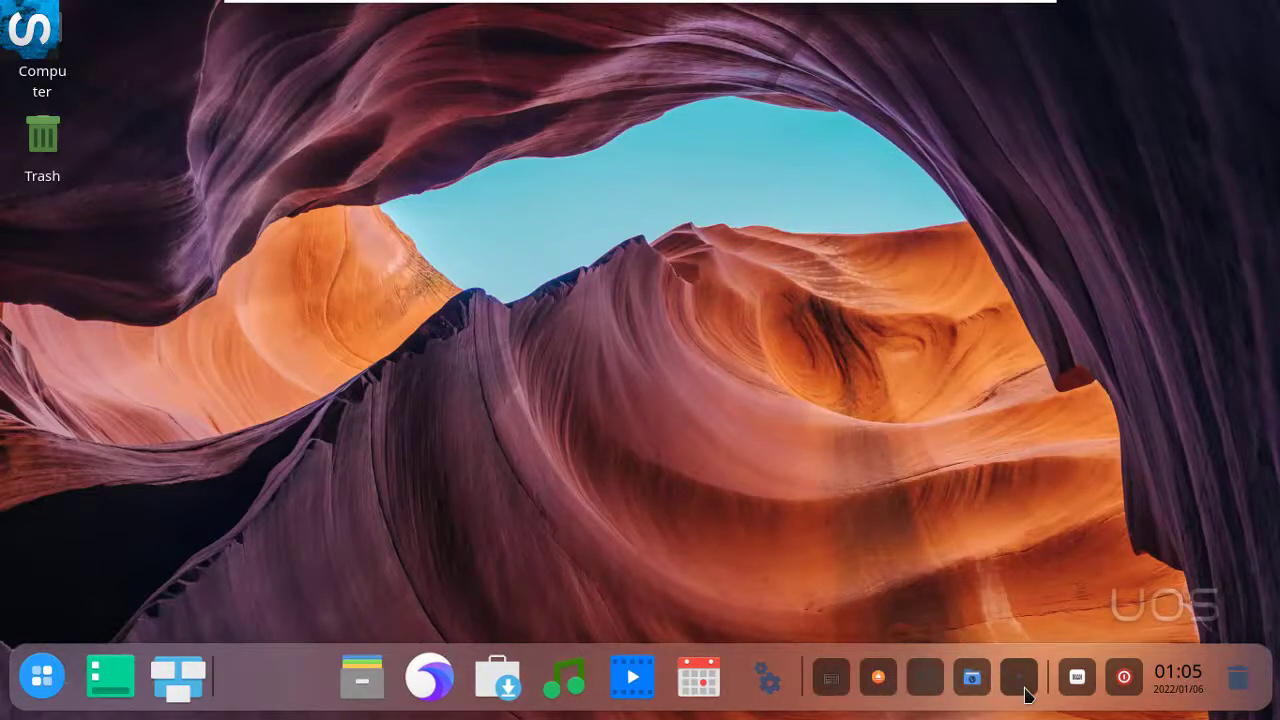
{"action": "left_click", "coordinate": [1022, 692]}
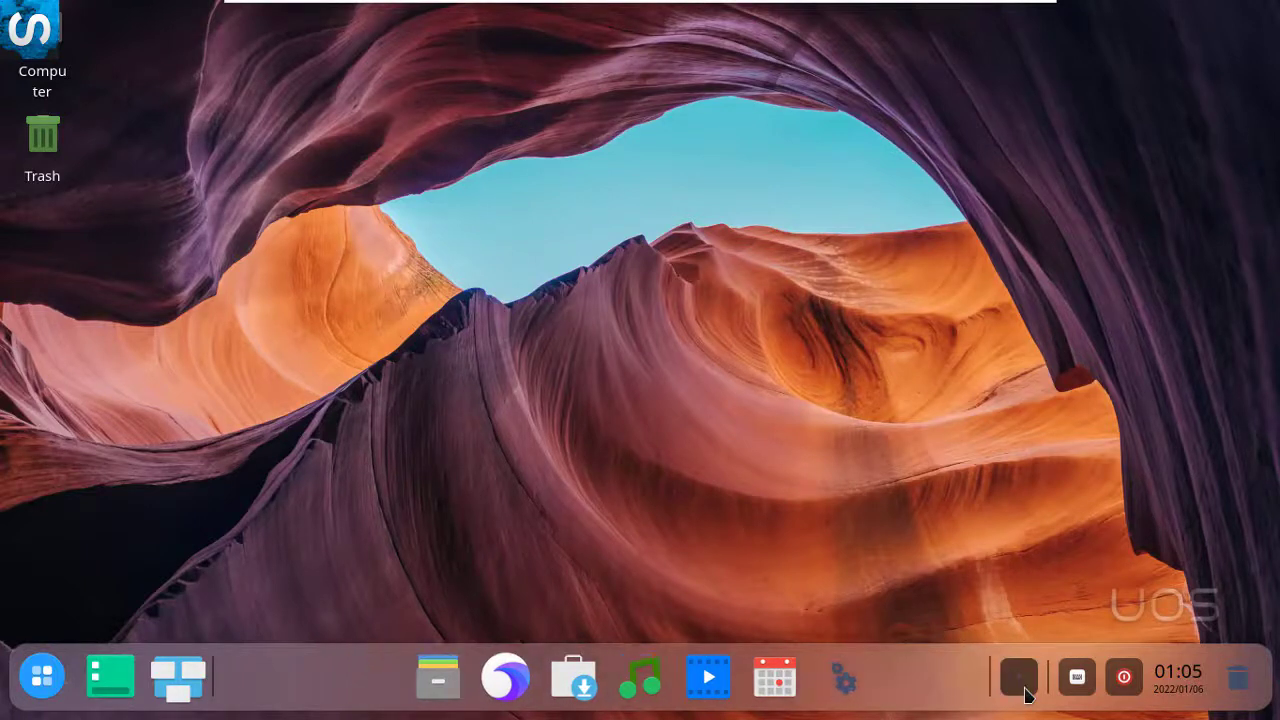
Briefly open and close the Onboard on-screen keyboard, then the App Store.
{"action": "left_click", "coordinate": [1078, 680]}
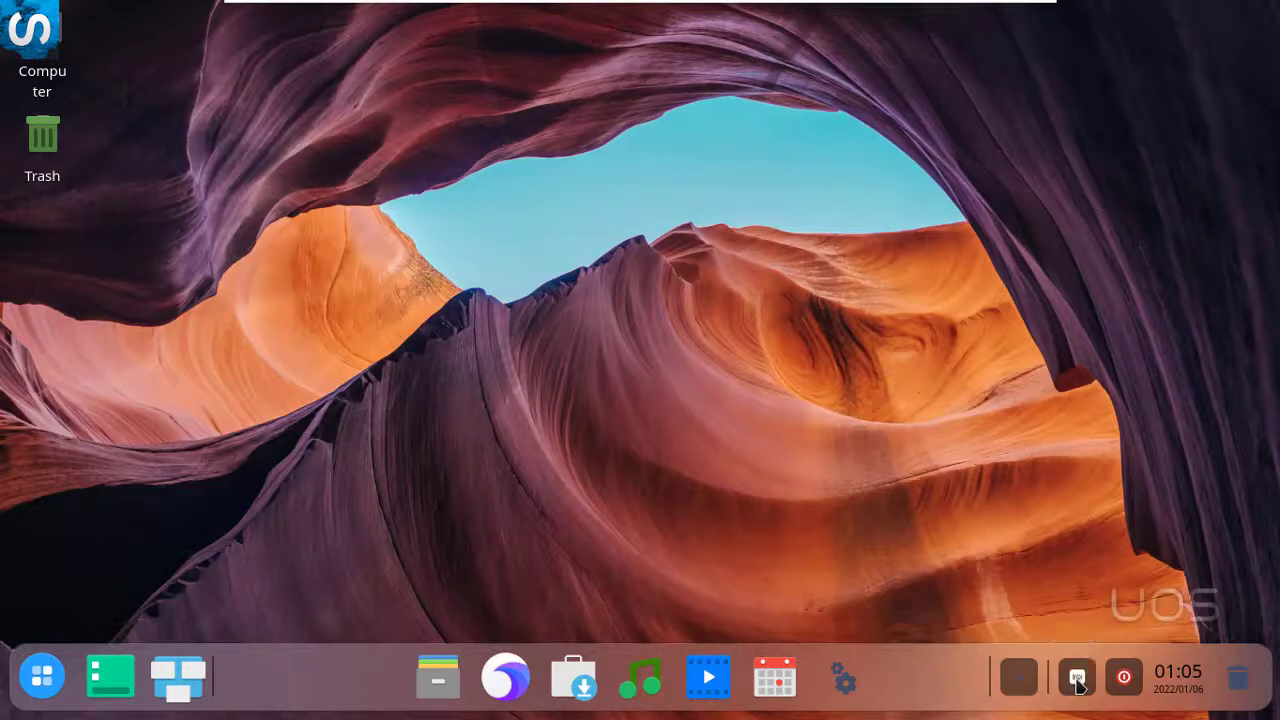
{"action": "left_click", "coordinate": [1078, 680]}
{"action": "left_click", "coordinate": [573, 690]}
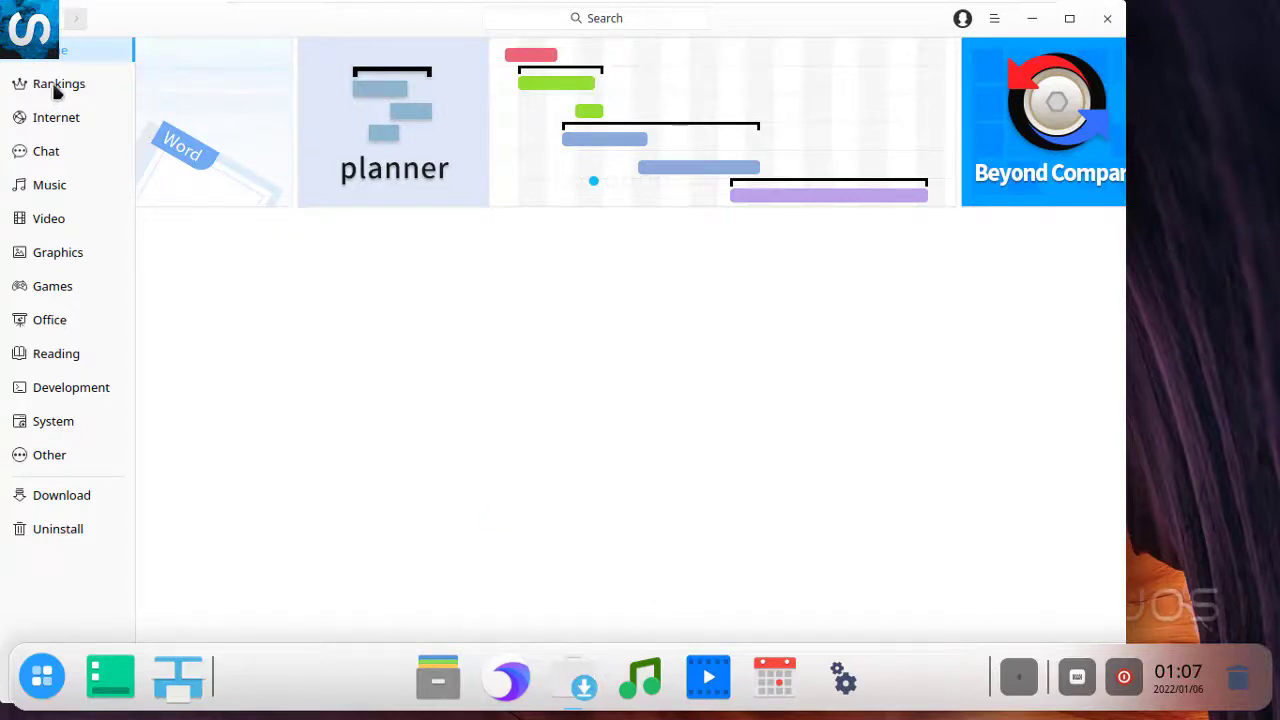
{"action": "left_click", "coordinate": [1108, 22]}
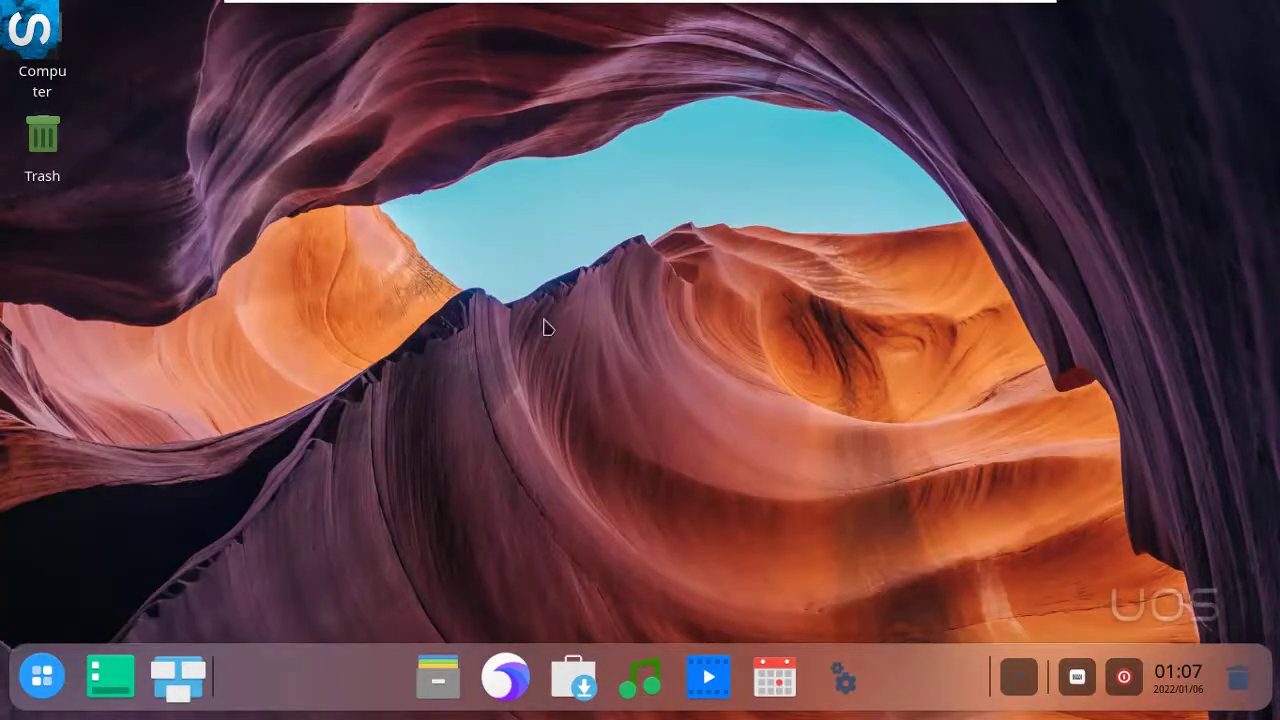
Open a terminal from the desktop menu, run sudo apt-get update, then exit.
{"action": "right_click", "coordinate": [545, 326]}
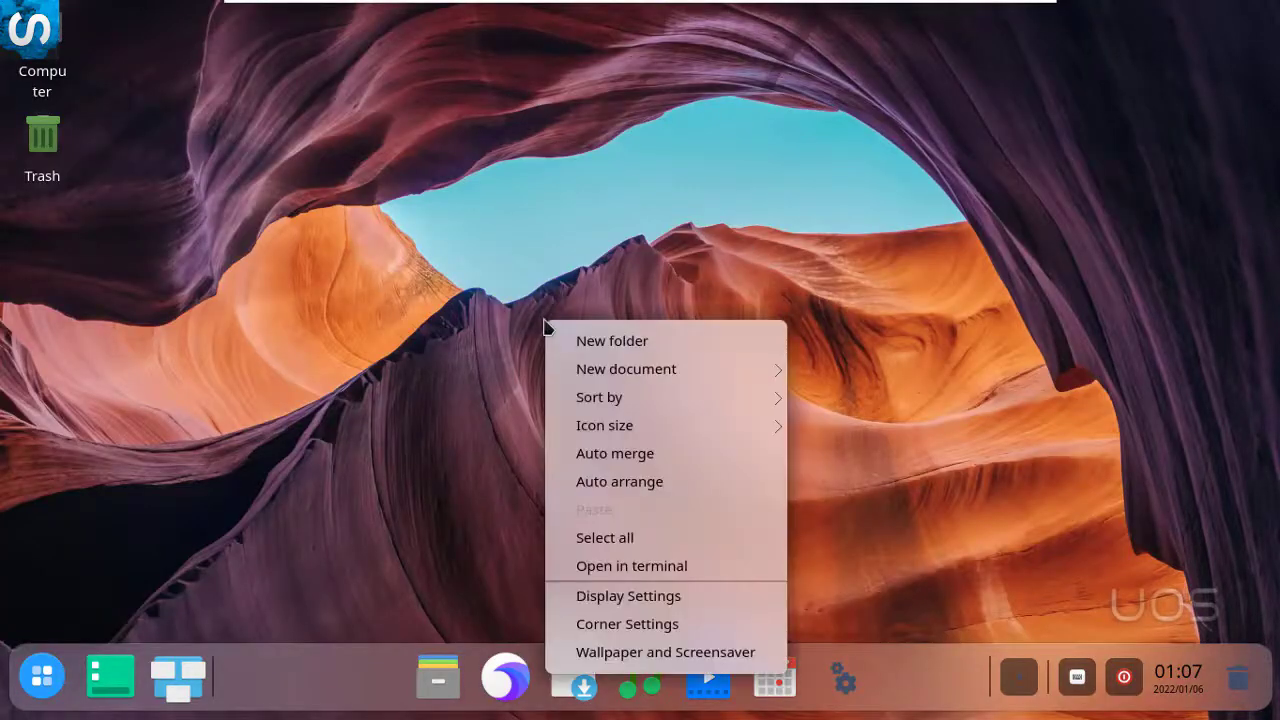
{"action": "left_click", "coordinate": [624, 578]}
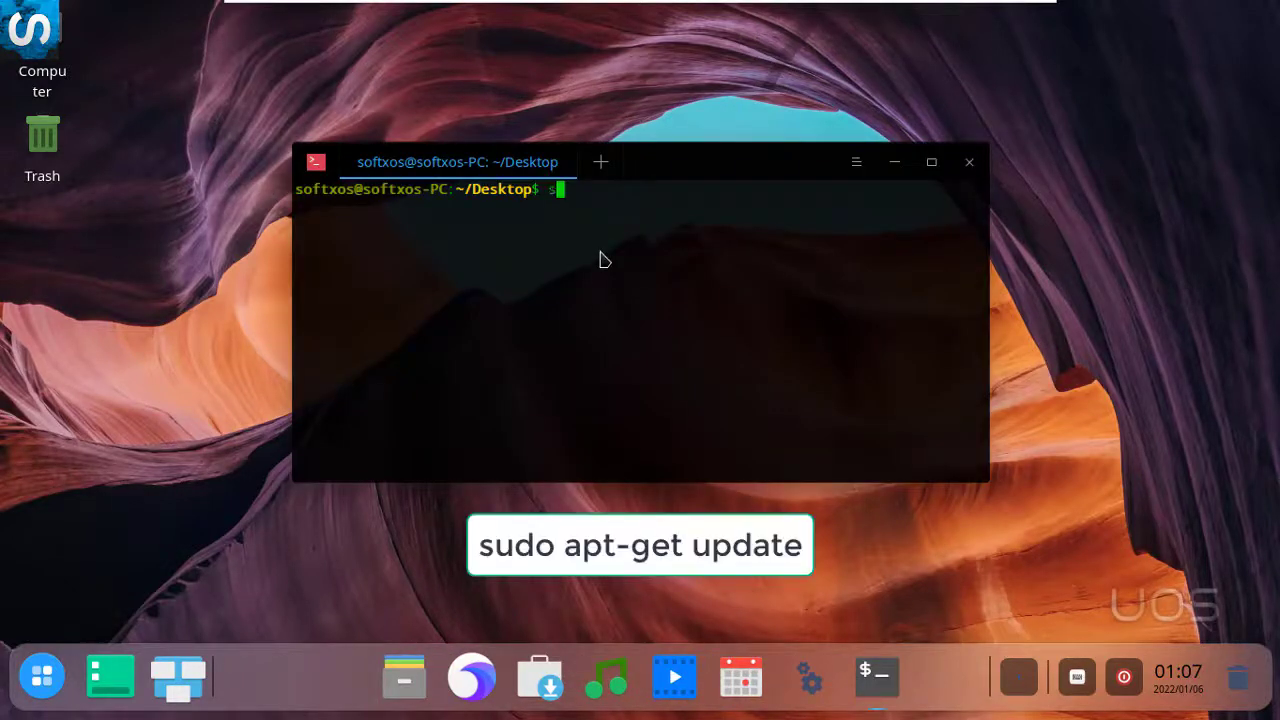
{"action": "type", "text": "sudo"}
{"action": "type", "text": "apt-get update"}
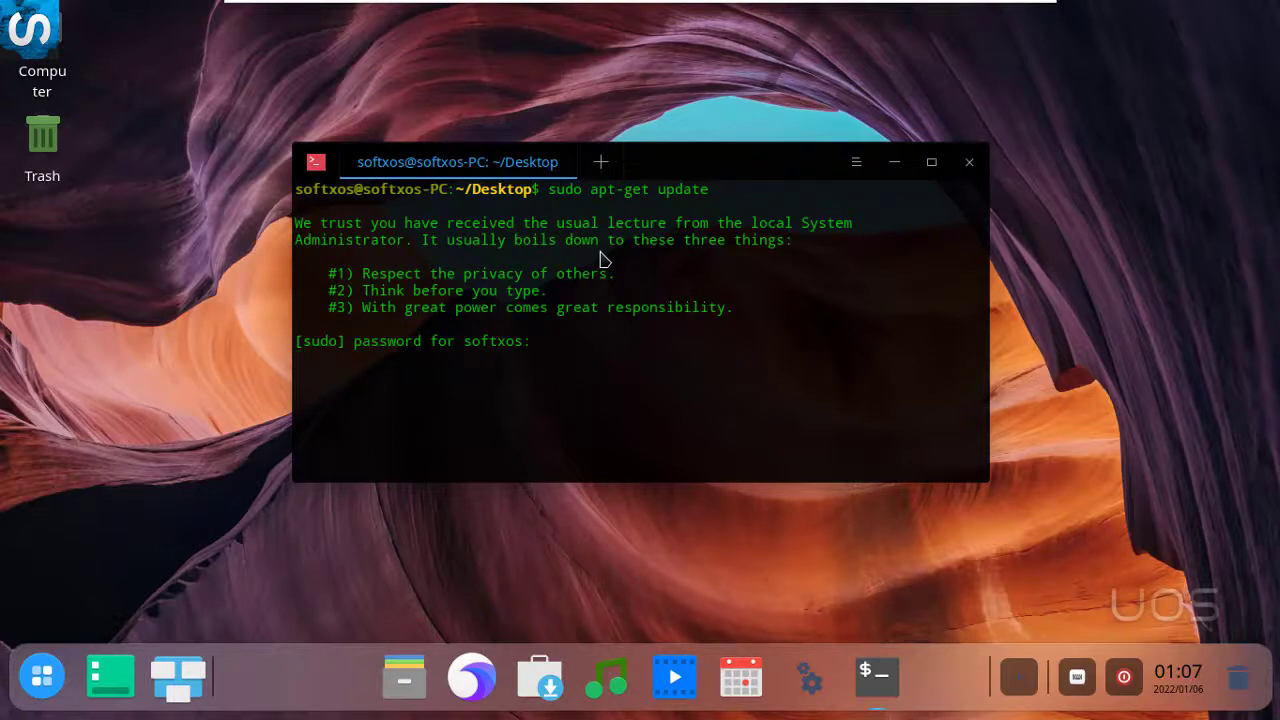
{"action": "key", "text": "Return"}
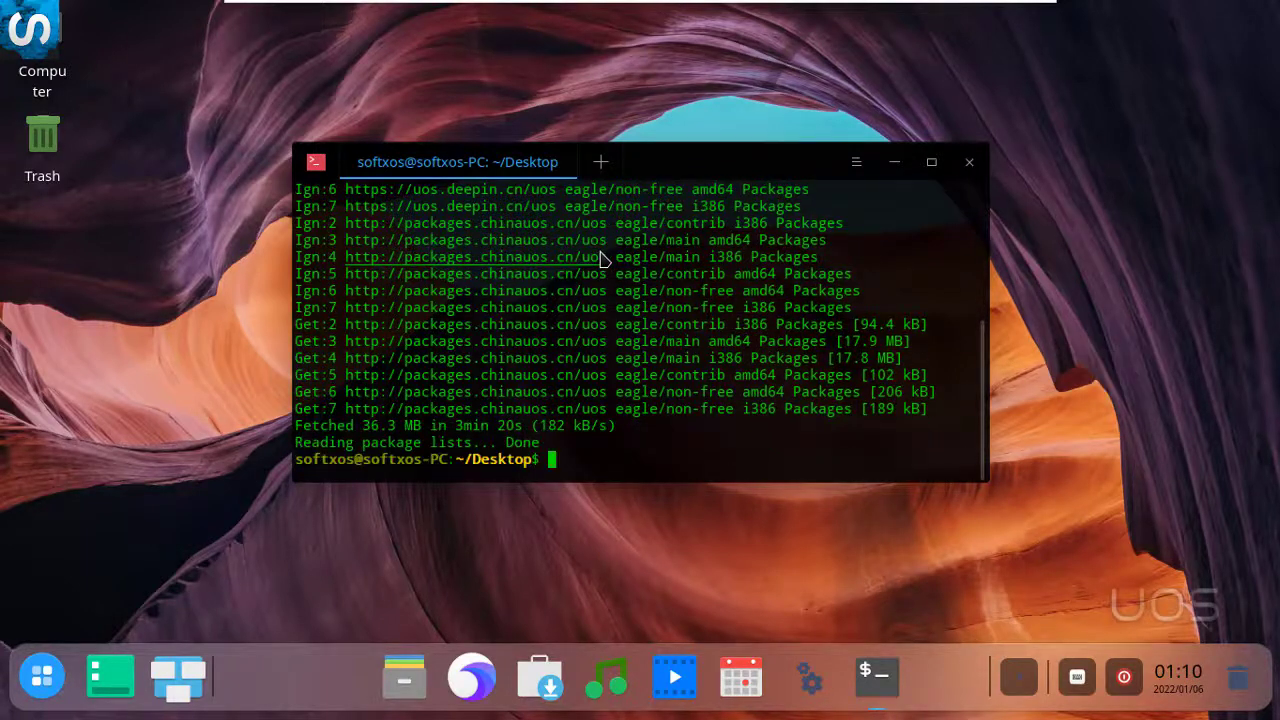
{"action": "type", "text": "exit"}
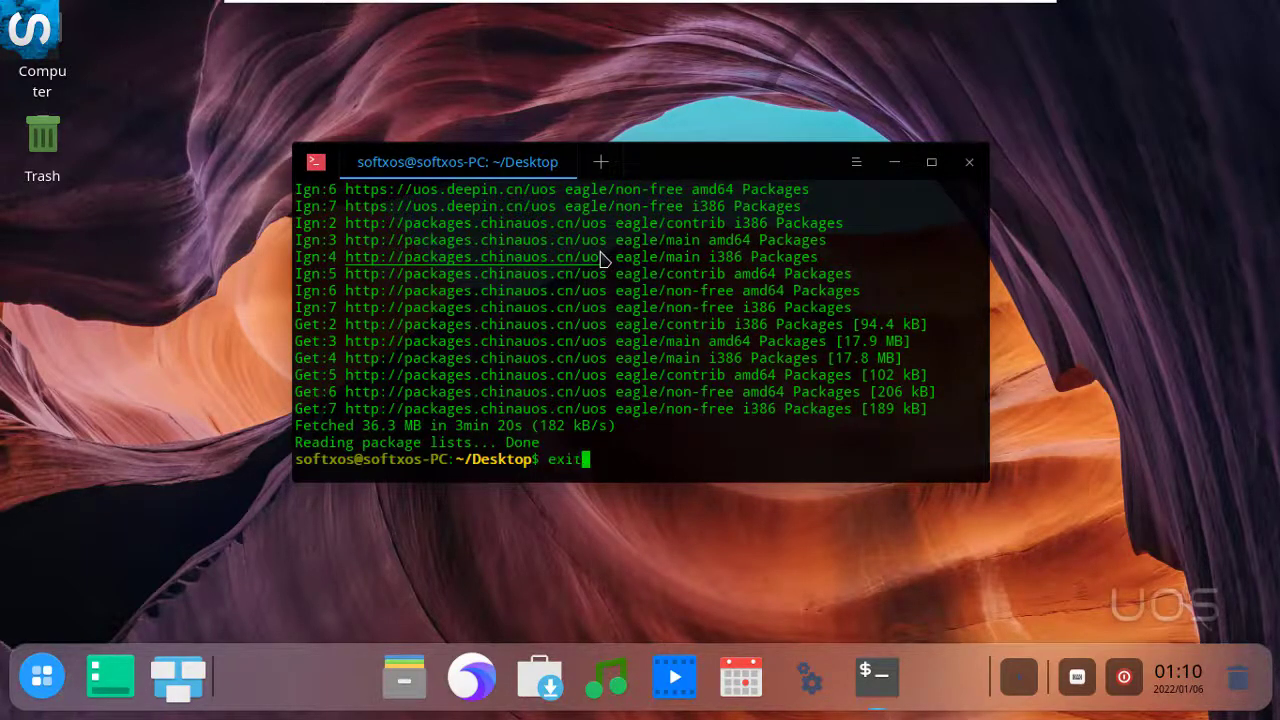
{"action": "key", "text": "Return"}
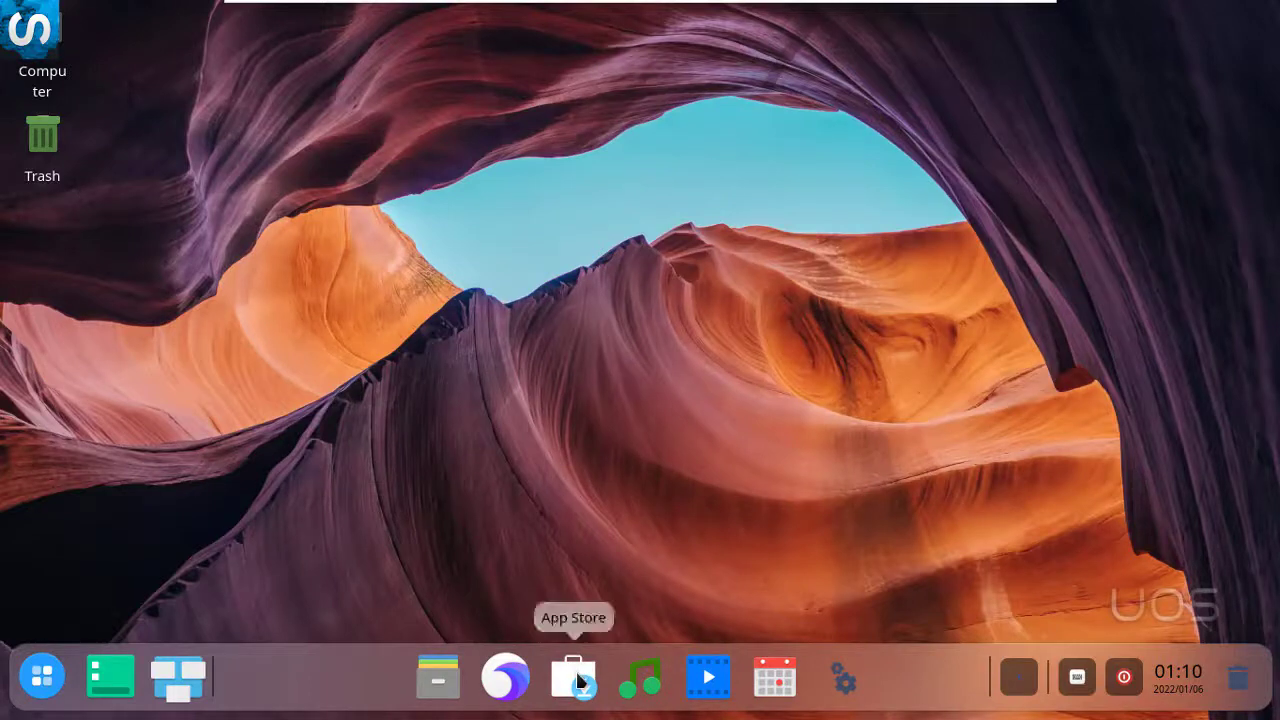
Browse the App Store's Rankings and Graphics listings, close it, then use the dock power menu.
{"action": "left_click", "coordinate": [576, 680]}
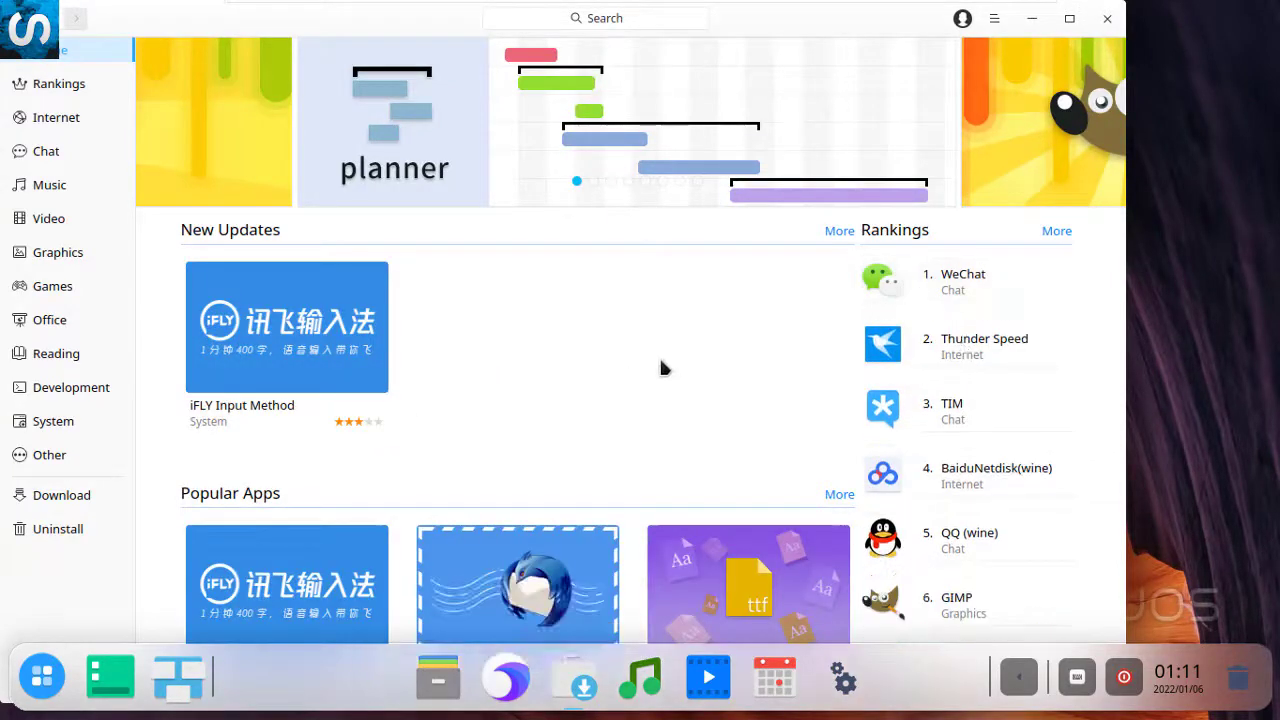
{"action": "left_click", "coordinate": [67, 88]}
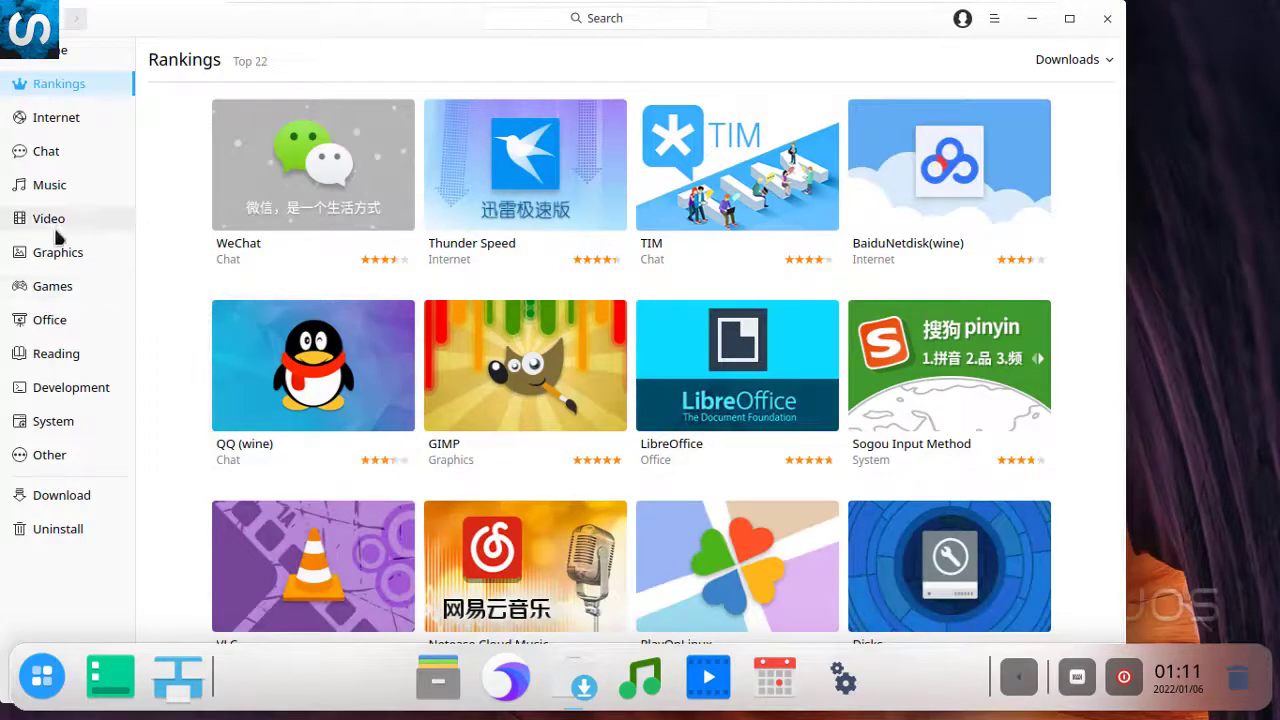
{"action": "left_click", "coordinate": [62, 251]}
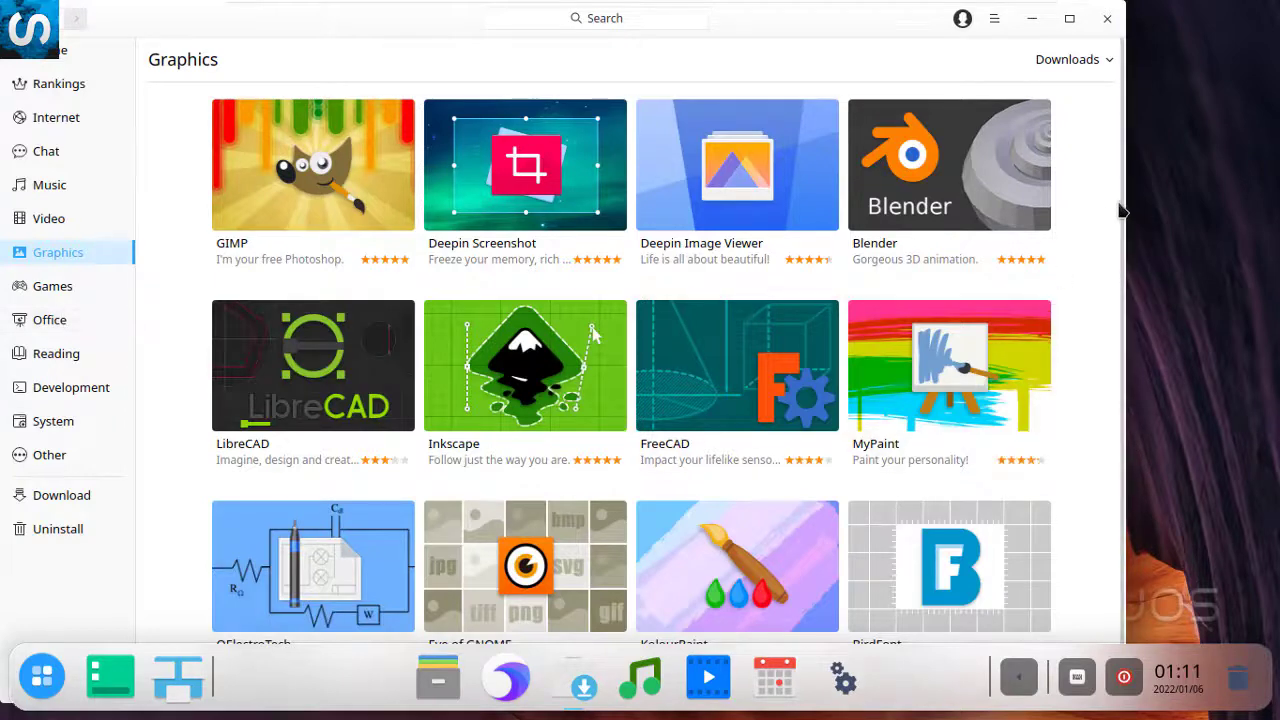
{"action": "scroll", "coordinate": [1120, 314], "scroll_direction": "down", "scroll_amount": 3}
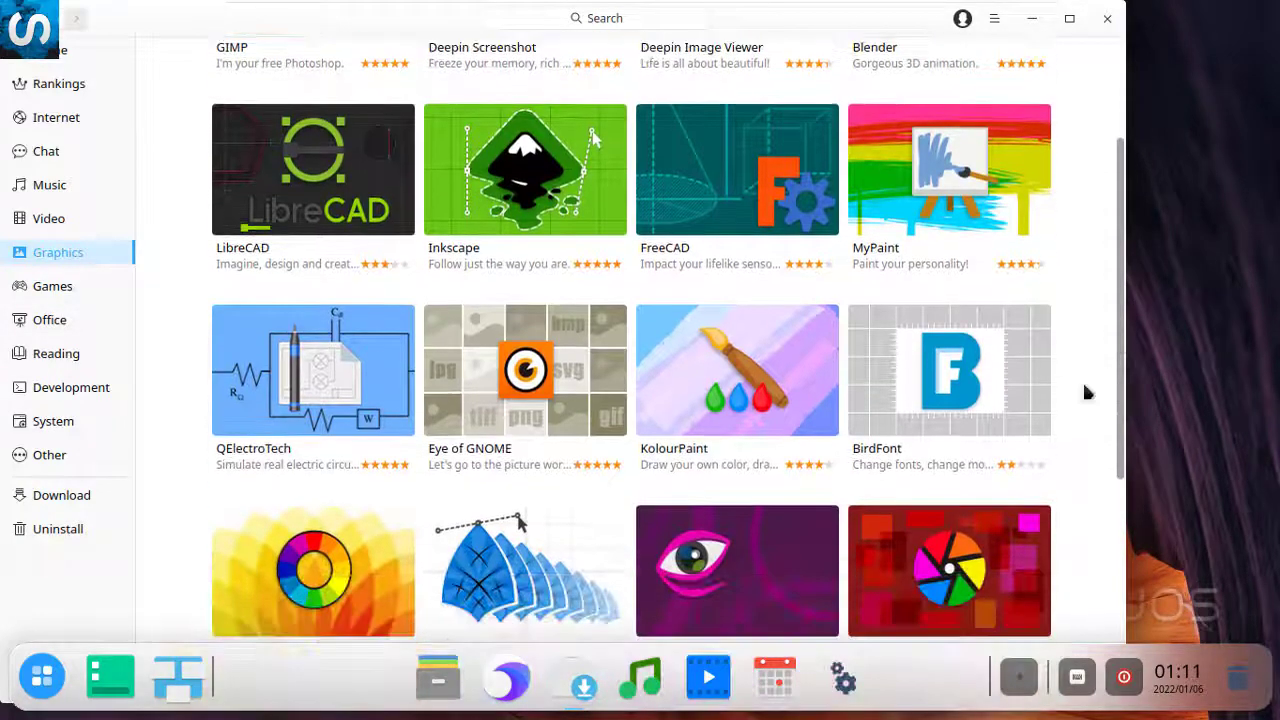
{"action": "left_click", "coordinate": [1107, 19]}
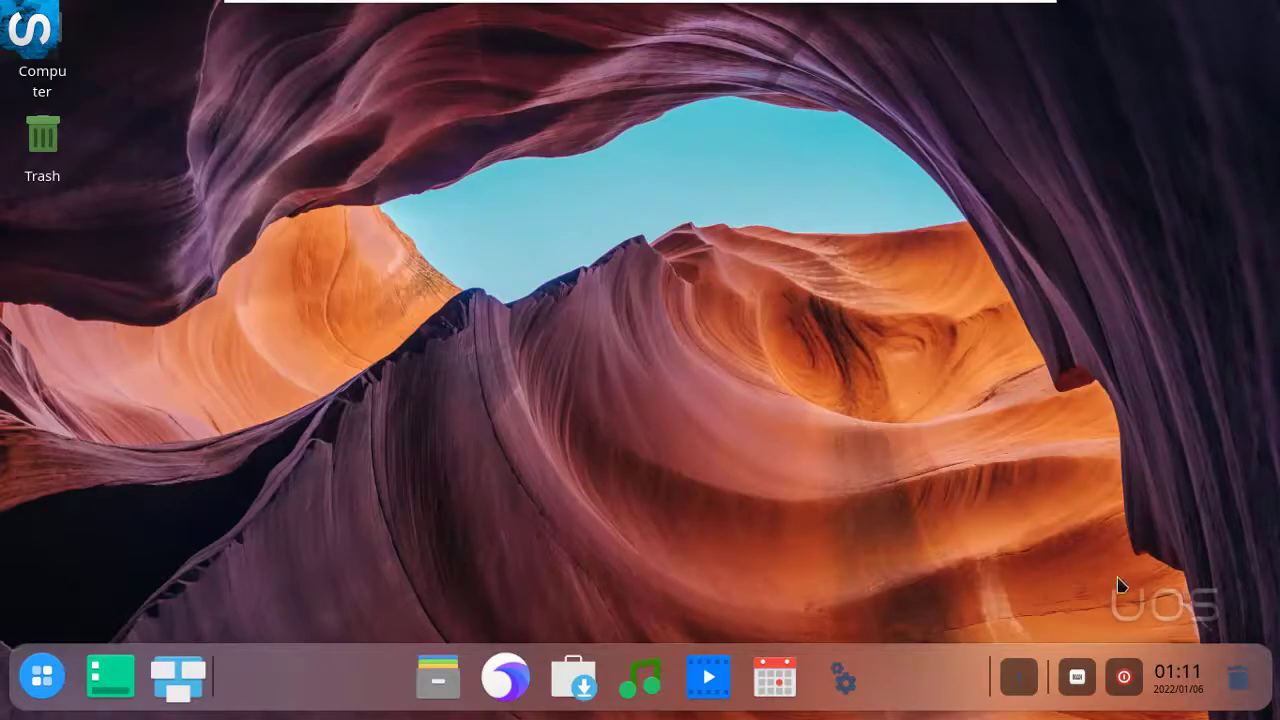
{"action": "left_click", "coordinate": [1125, 680]}
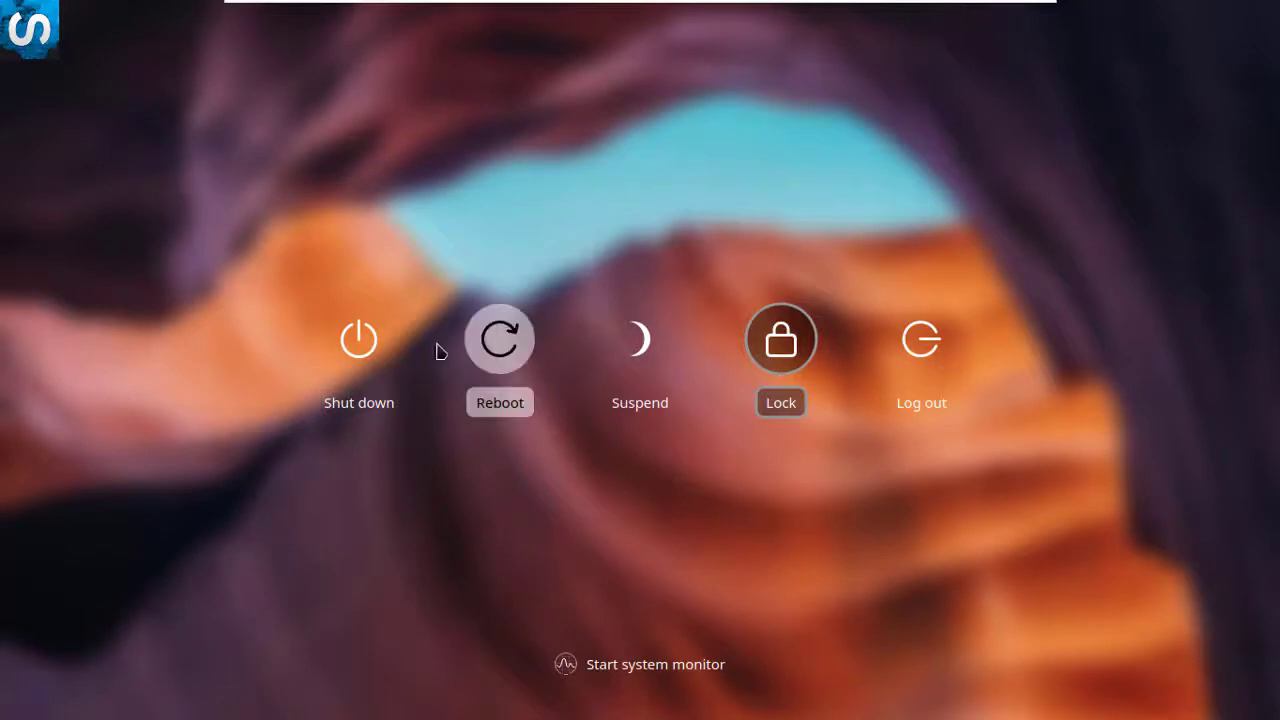
{"action": "left_click", "coordinate": [358, 345]}
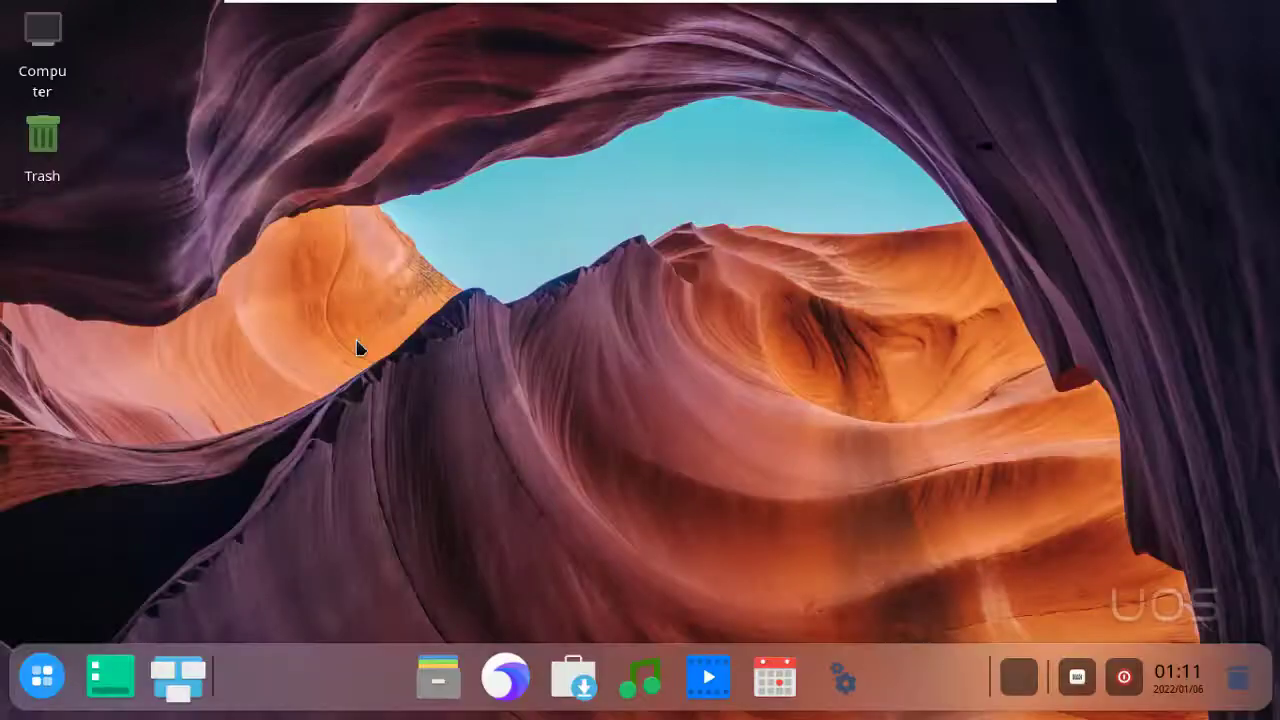